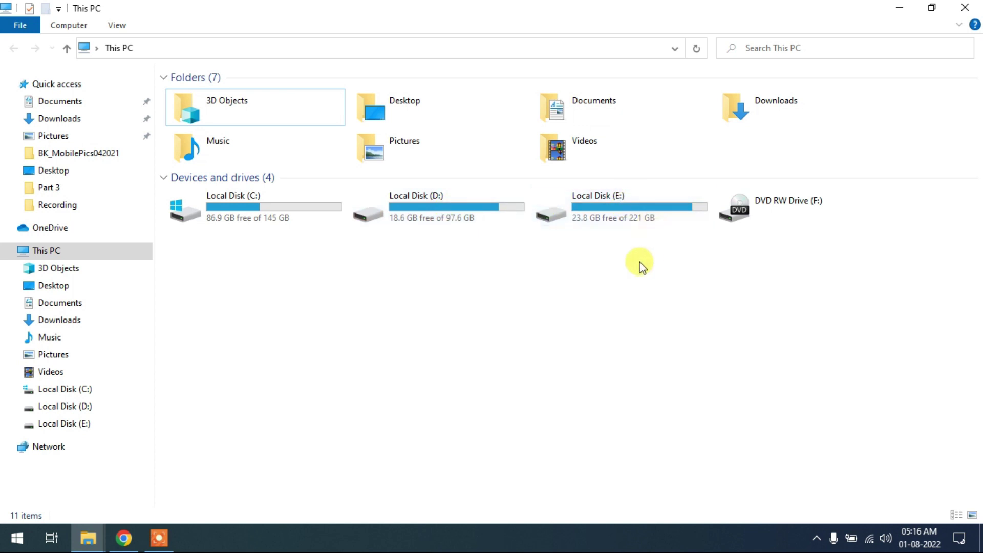
# Step: Close the This PC Explorer window so the desktop with the GoogleDrive shortcut shows
pyautogui.click(965, 7)
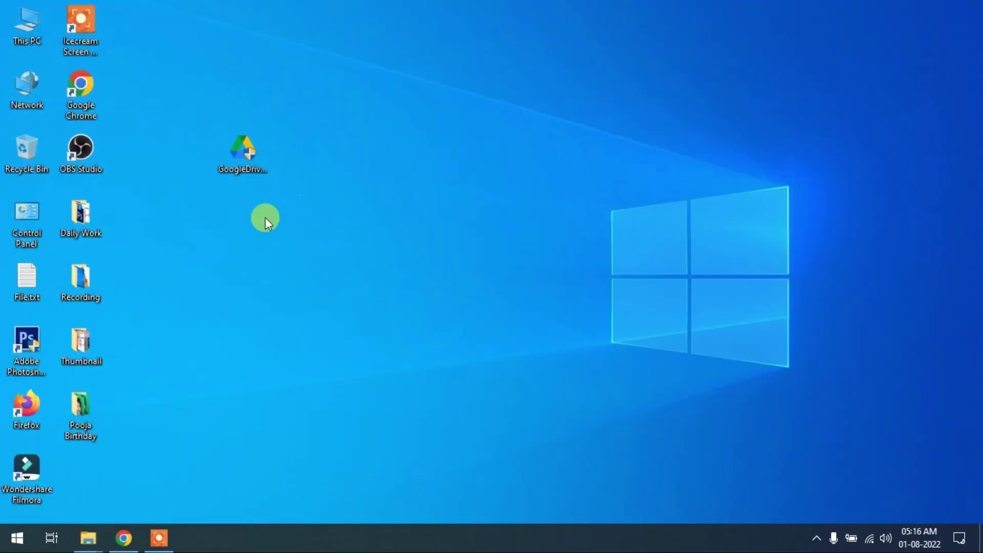
# Step: Restore Chrome and search the web for 'google drive app'
pyautogui.click(125, 537)
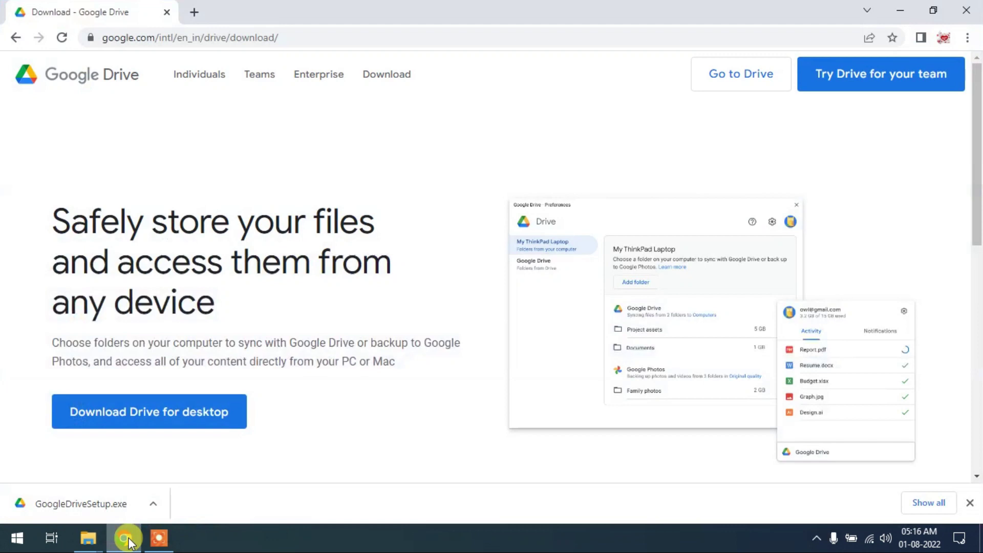
pyautogui.click(305, 43)
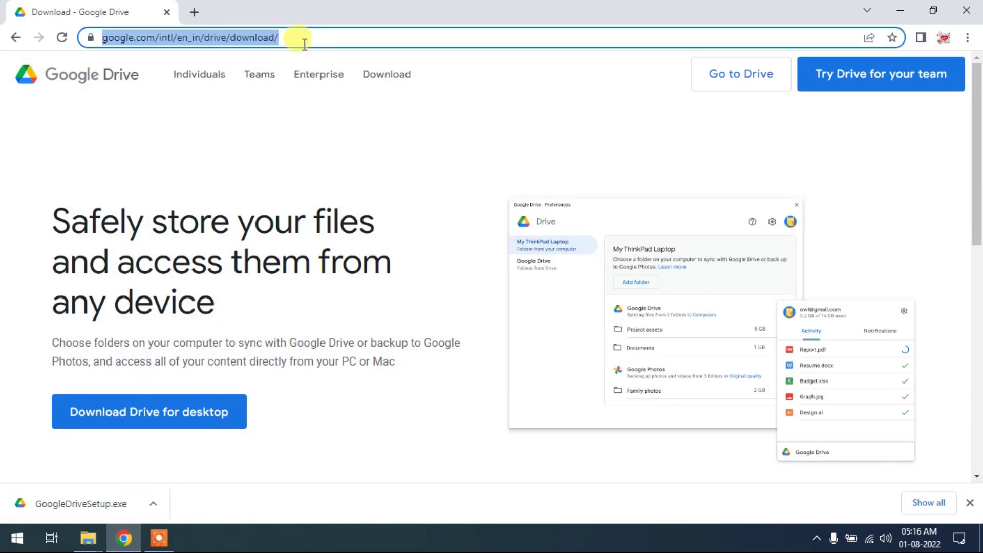
pyautogui.write('googl')
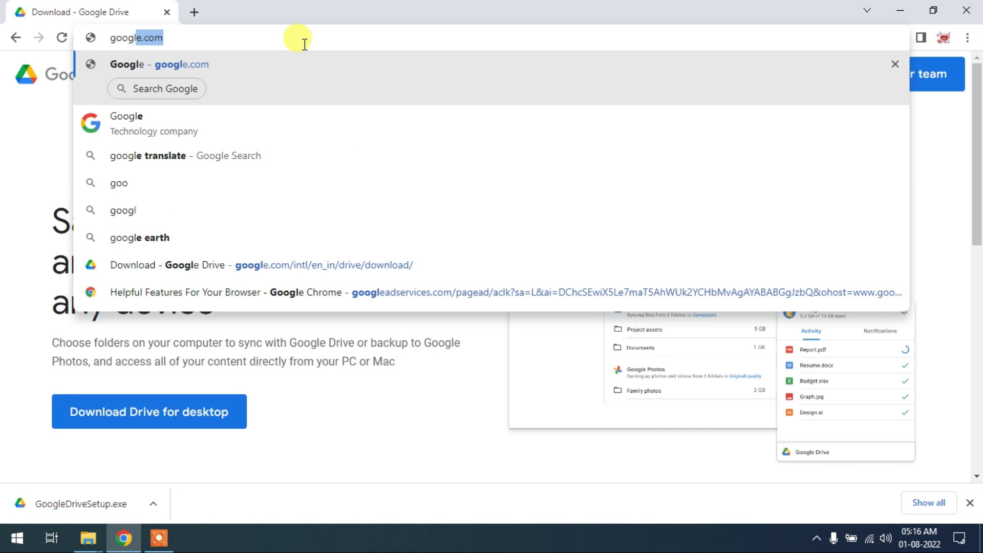
pyautogui.write('e drive')
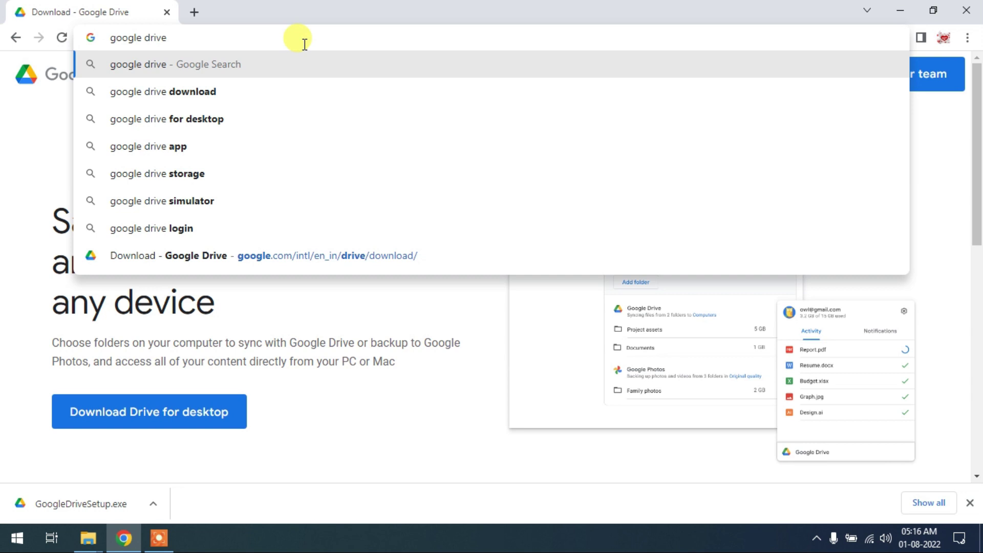
pyautogui.write(' app')
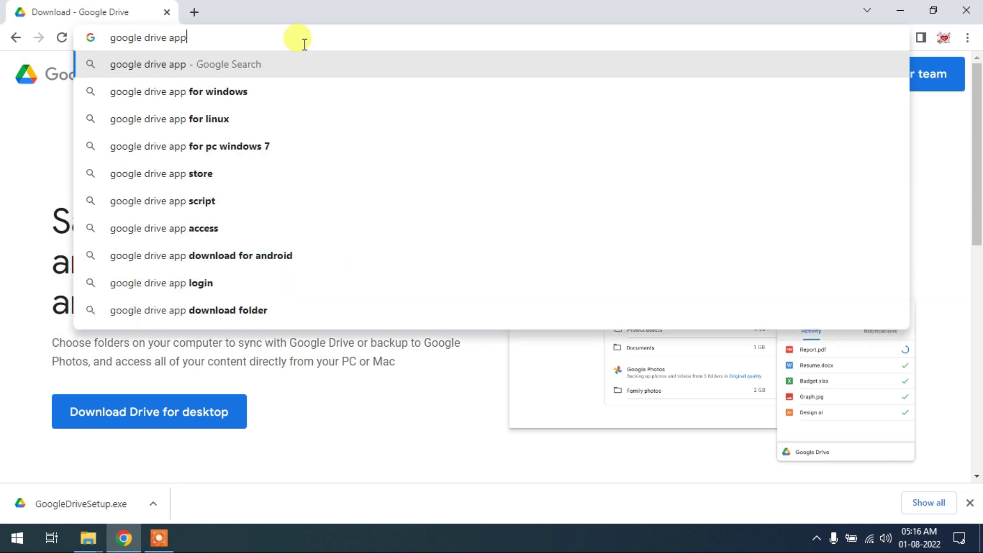
pyautogui.press('Return')
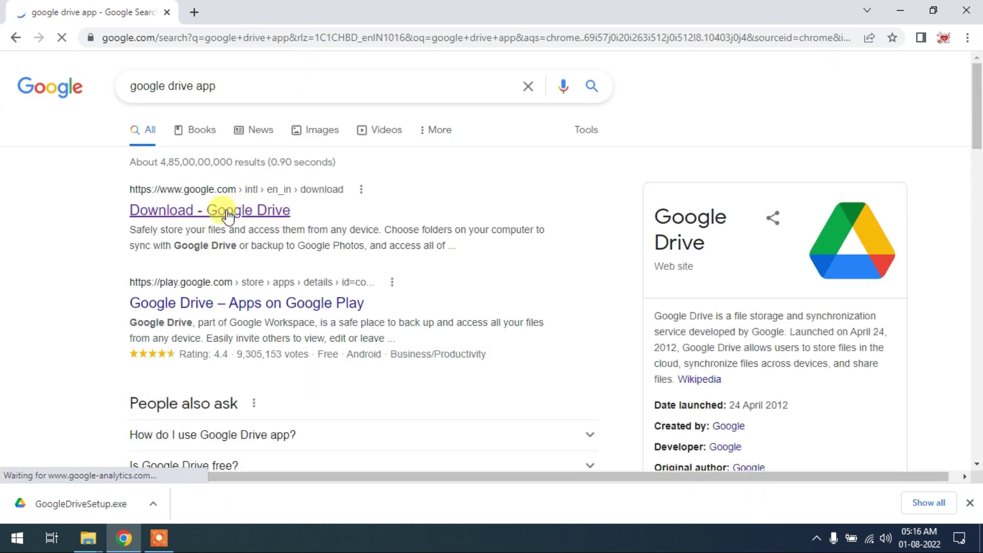
# Step: Open the 'Download - Google Drive' search result
pyautogui.click(228, 214)
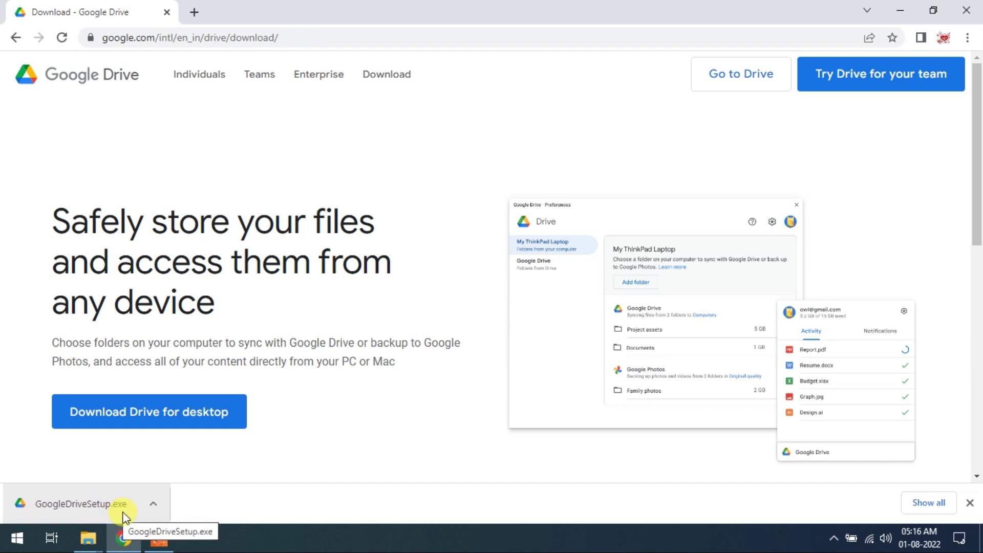
# Step: Launch GoogleDriveSetup.exe with a desktop app shortcut and no Docs, Sheets, Slides shortcuts
pyautogui.click(904, 15)
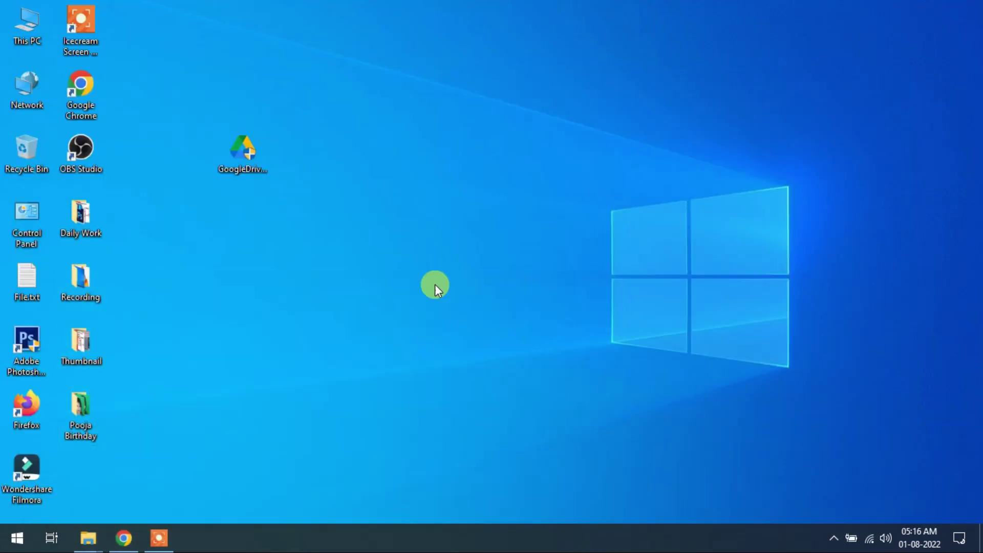
pyautogui.click(241, 154)
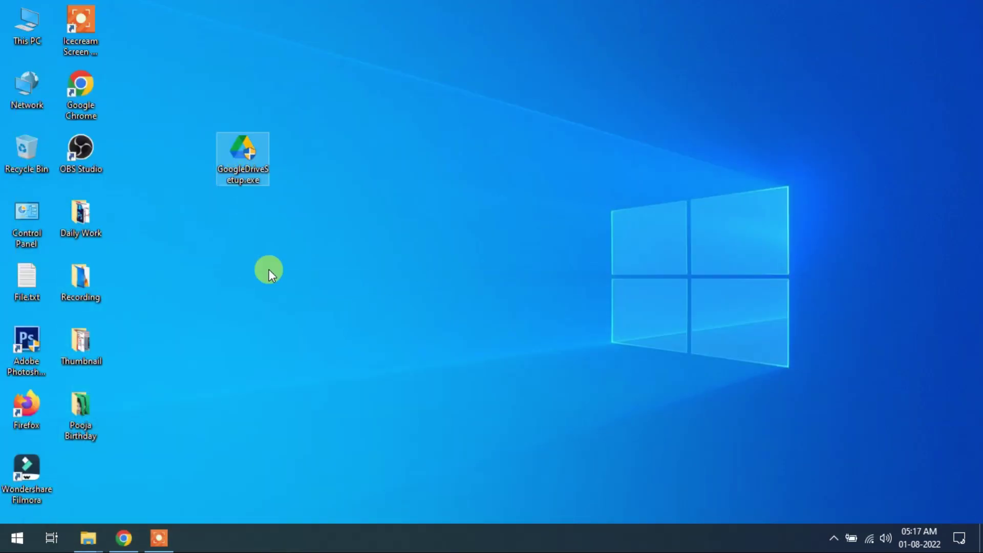
pyautogui.doubleClick(249, 171)
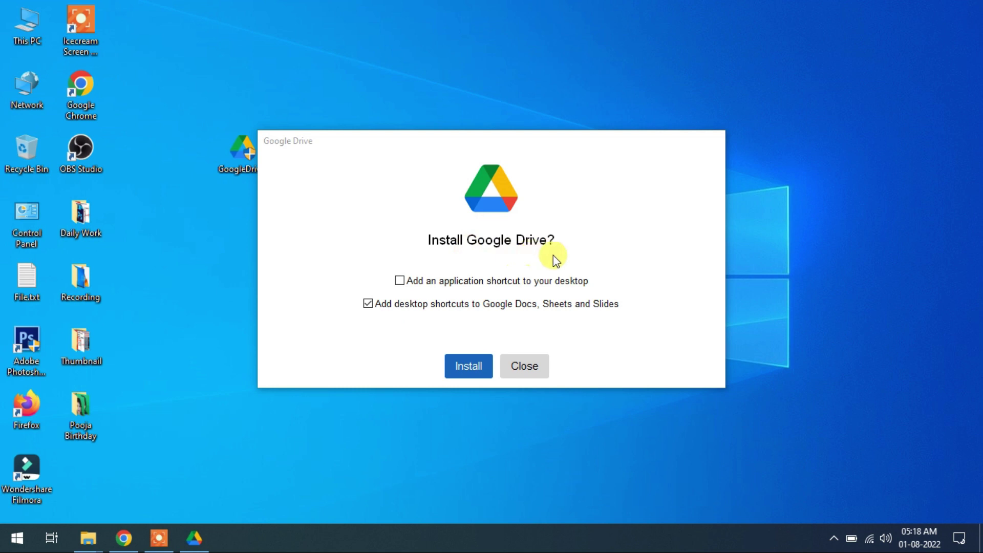
pyautogui.click(401, 281)
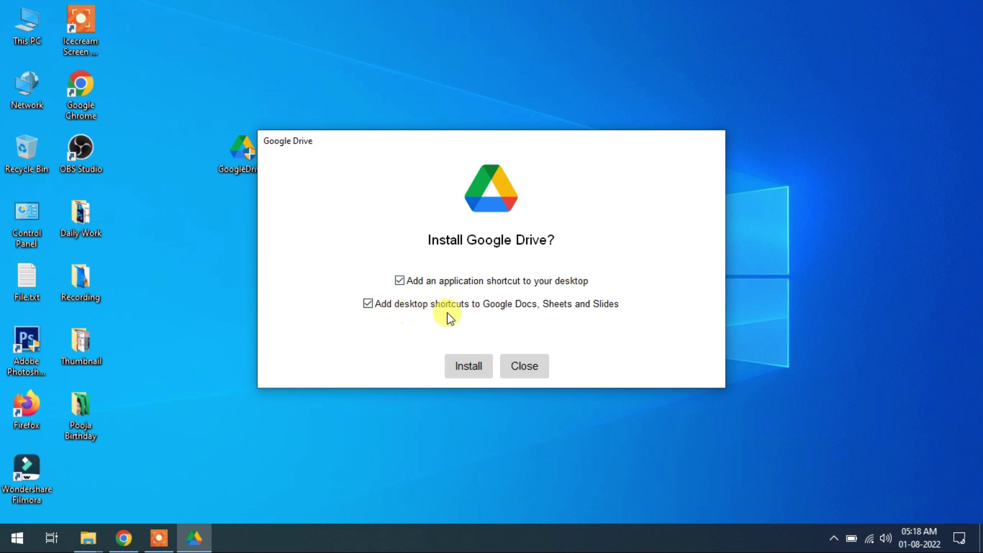
pyautogui.click(367, 303)
# Step: Install Google Drive and wait until the 'Sign in to Google Drive' window appears
pyautogui.click(467, 369)
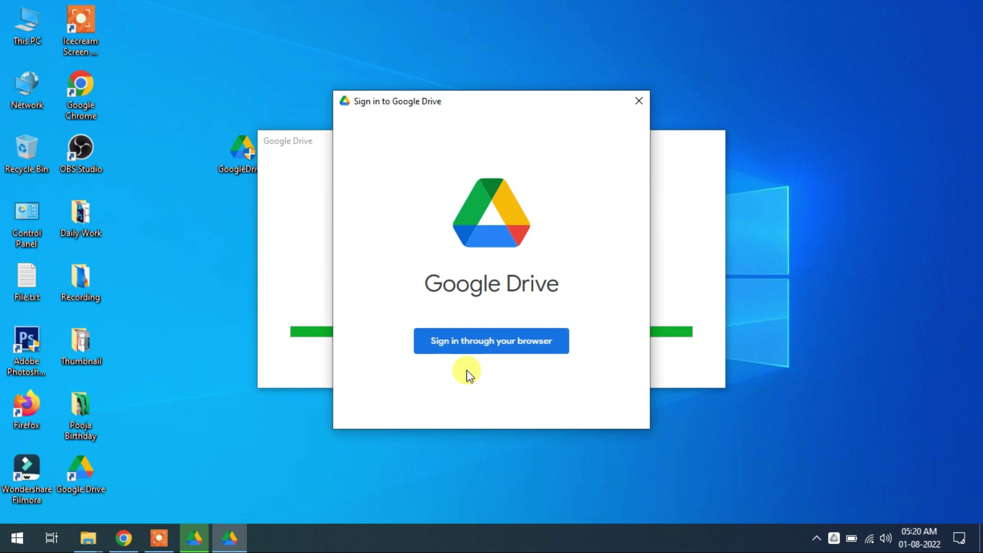
# Step: Sign Drive for desktop in through the browser using the second listed Google account
pyautogui.click(479, 342)
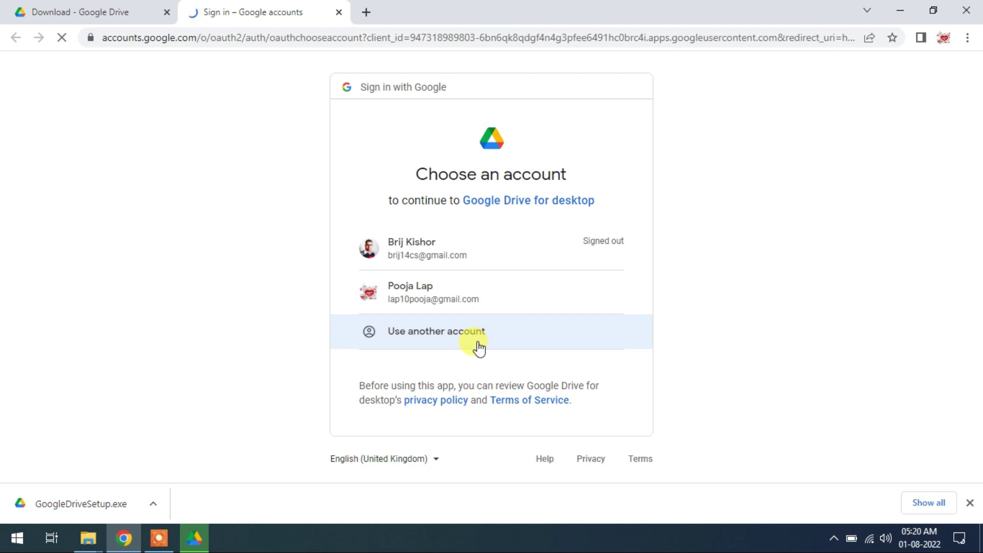
pyautogui.click(419, 299)
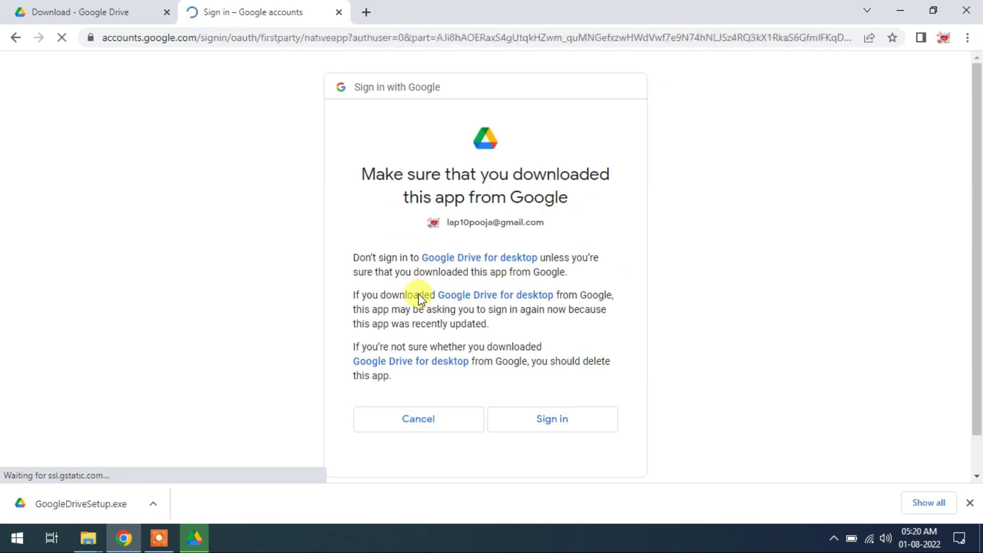
pyautogui.click(543, 423)
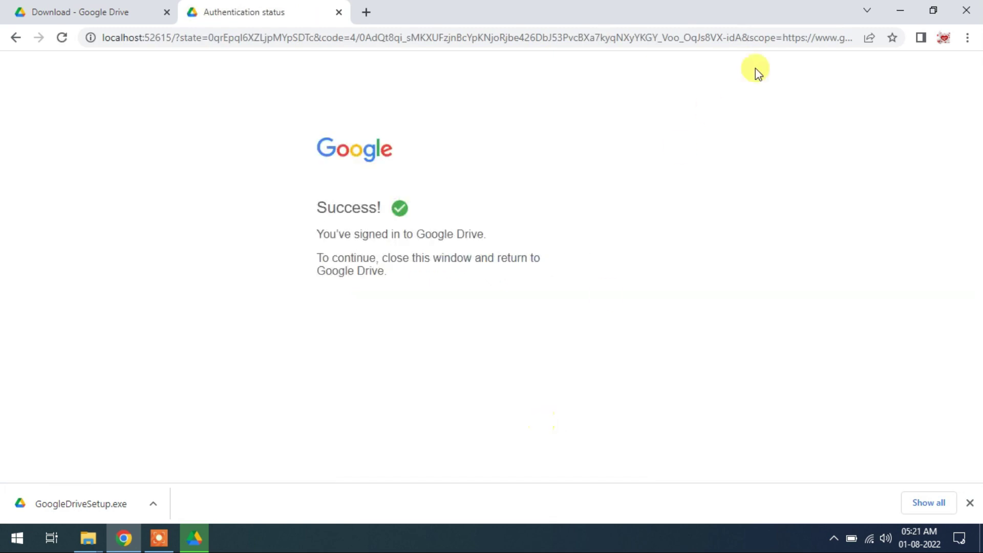
# Step: Hide Chrome, dismiss the Drive for desktop tip and close the finished installer
pyautogui.click(907, 8)
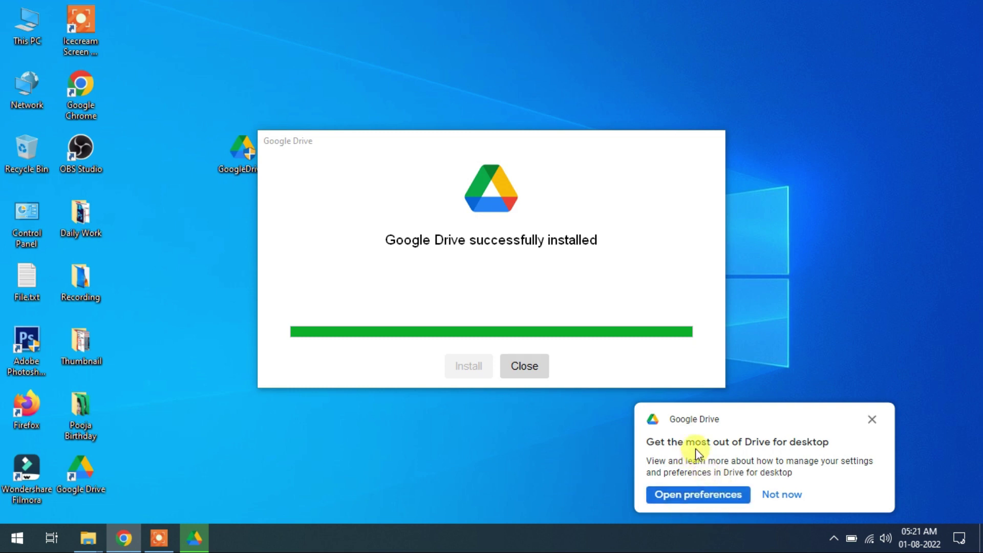
pyautogui.click(786, 496)
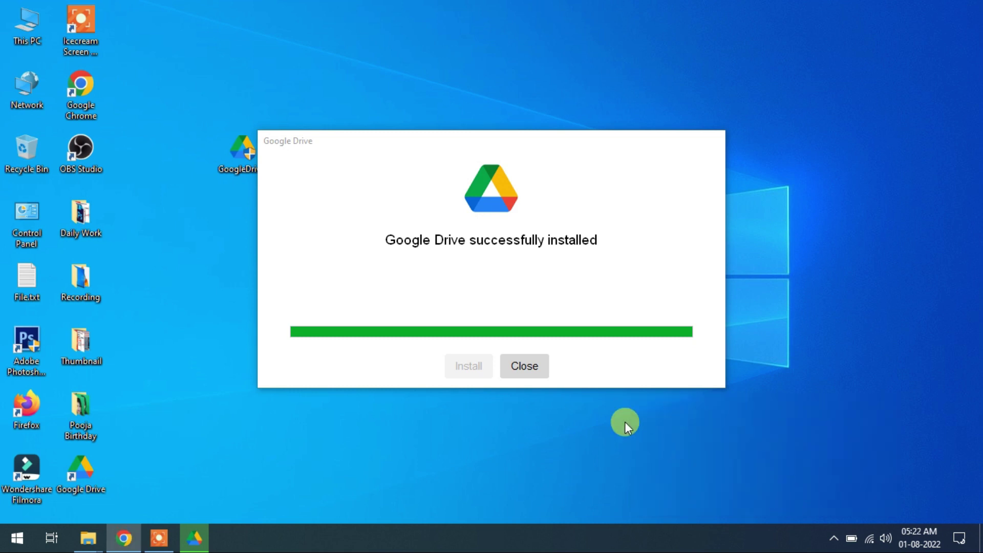
pyautogui.click(538, 364)
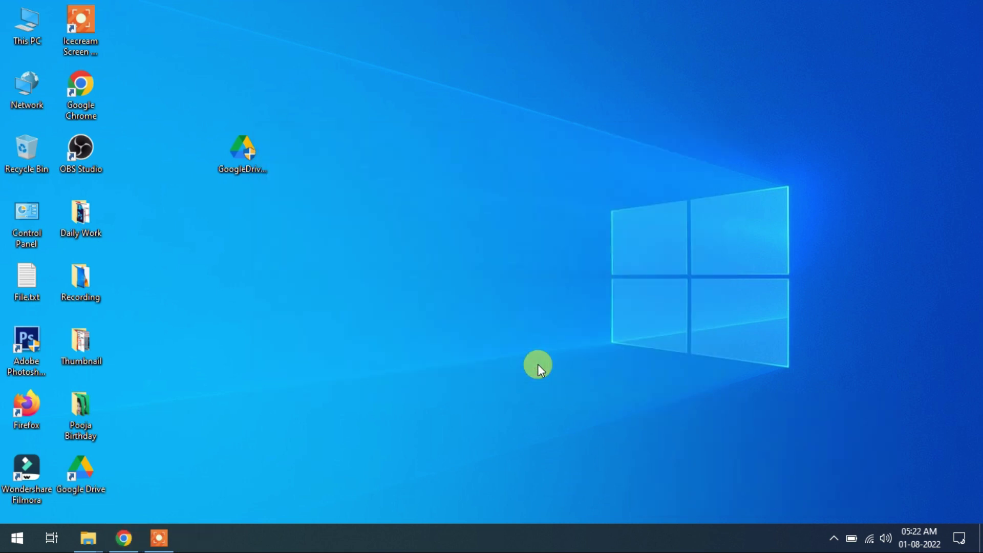
# Step: Open Google Drive preferences from the system tray icon's settings menu
pyautogui.click(834, 537)
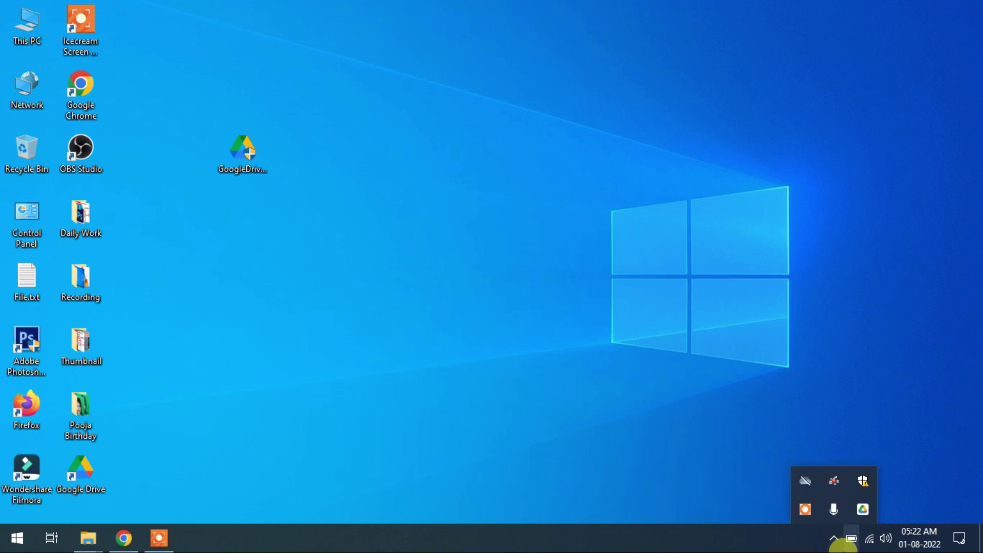
pyautogui.click(863, 511)
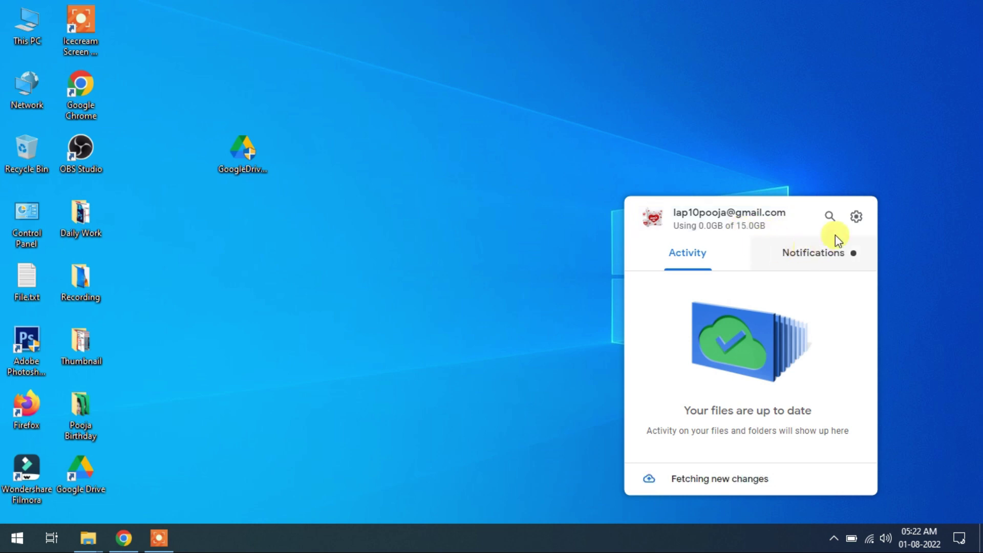
pyautogui.click(856, 216)
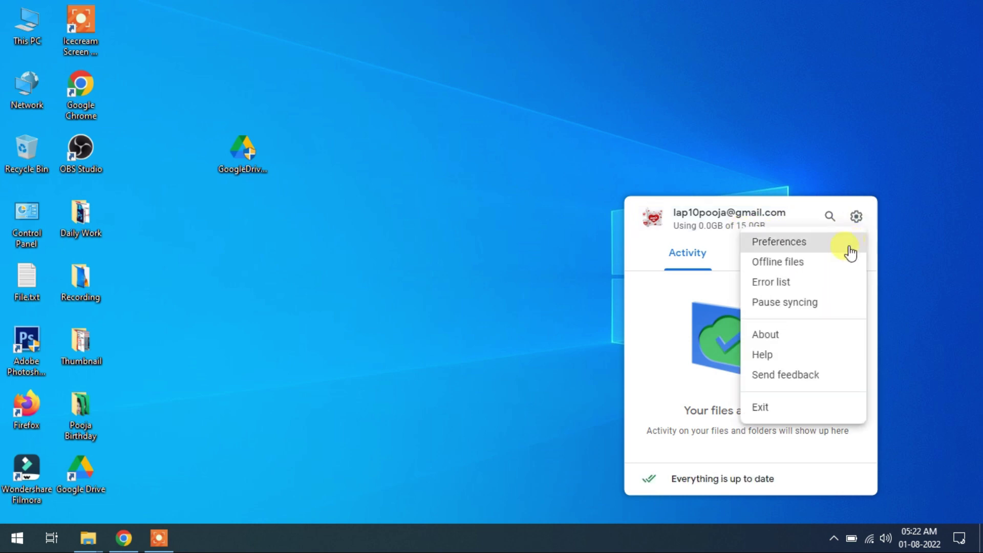
pyautogui.click(799, 246)
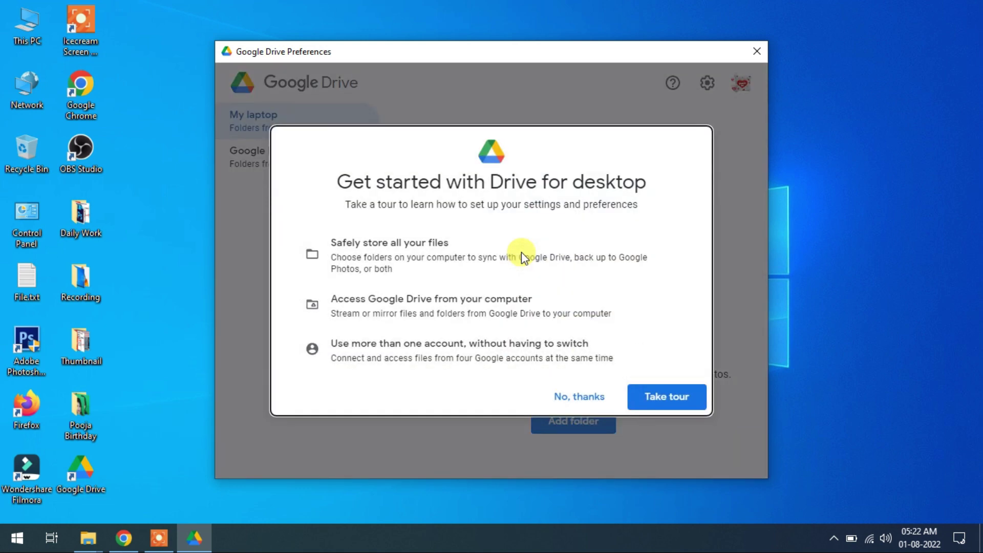
# Step: Decline the tour, then change the Google Drive drive letter to H in Settings and save
pyautogui.click(586, 400)
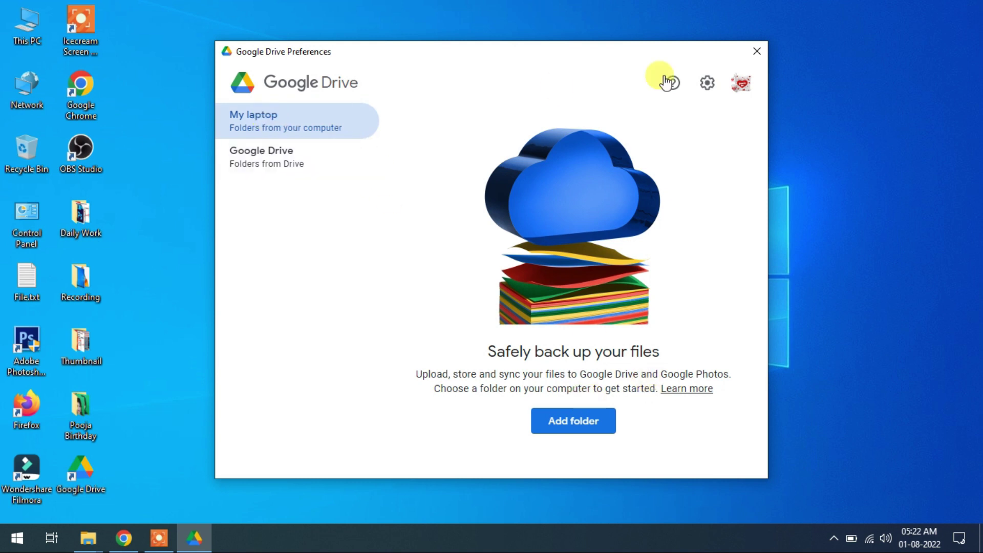
pyautogui.click(710, 85)
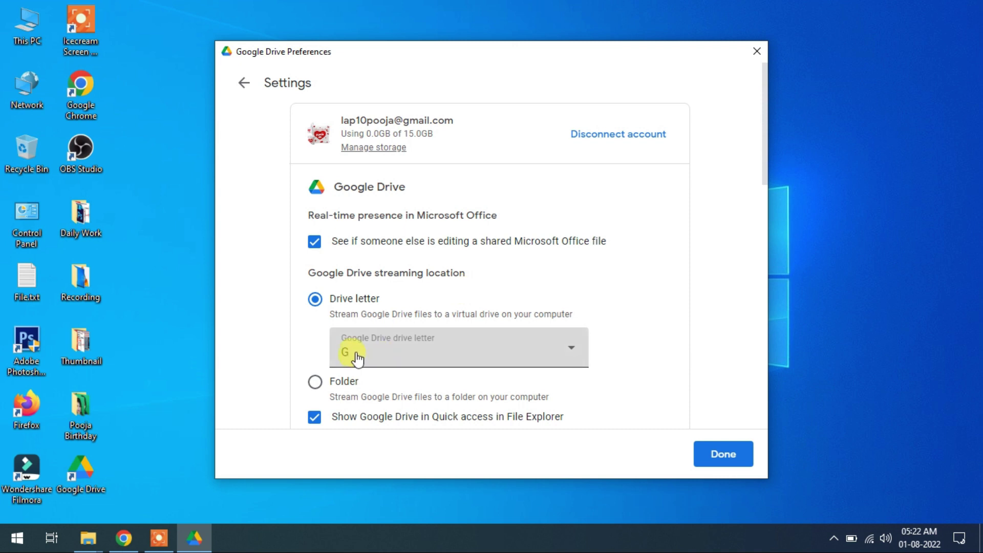
pyautogui.scroll(-1, 352, 353)
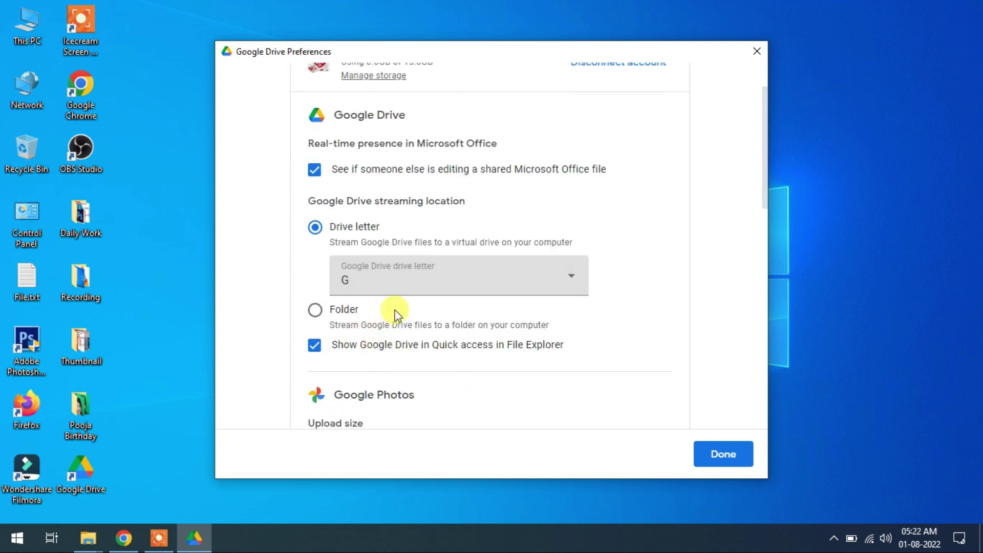
pyautogui.click(401, 293)
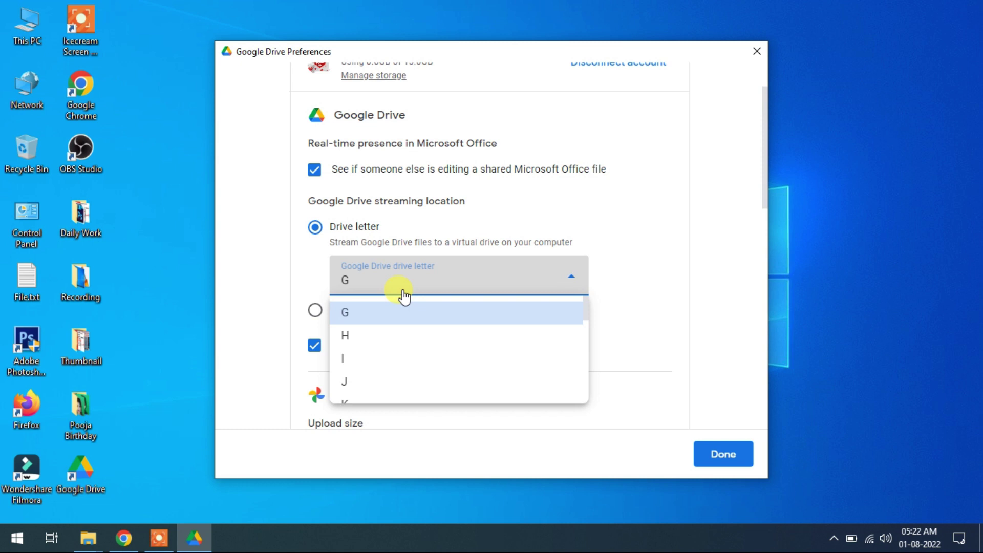
pyautogui.scroll(-5, 390, 362)
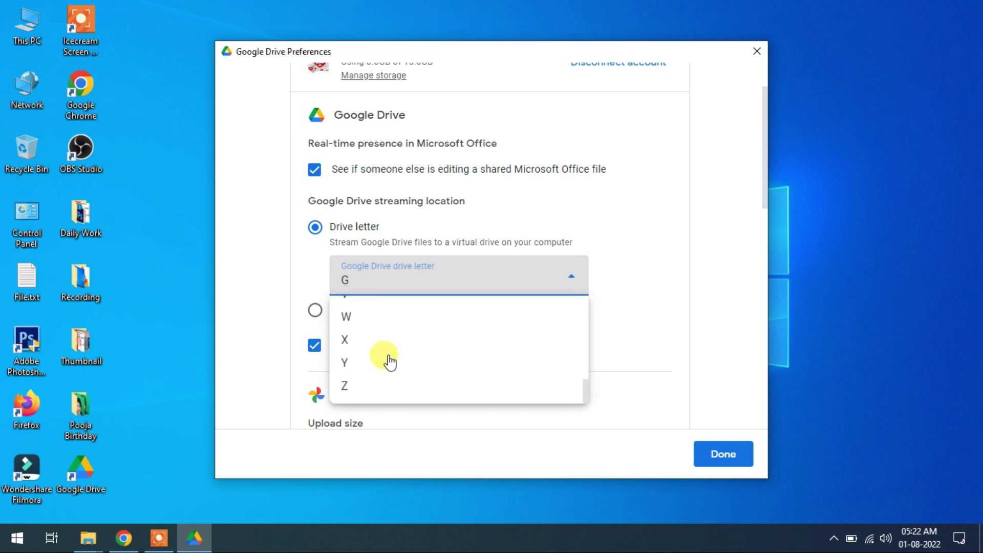
pyautogui.scroll(5, 390, 362)
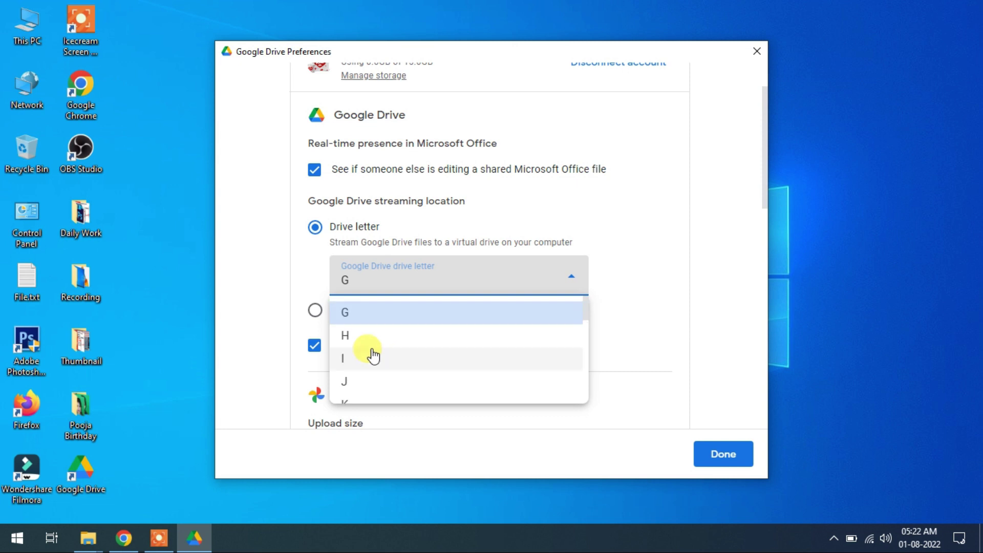
pyautogui.click(362, 340)
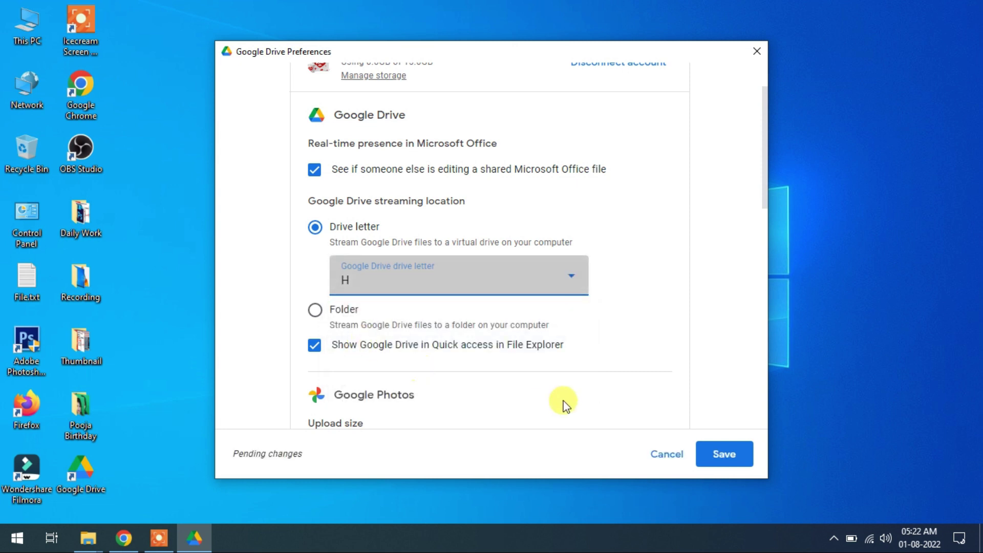
pyautogui.click(737, 457)
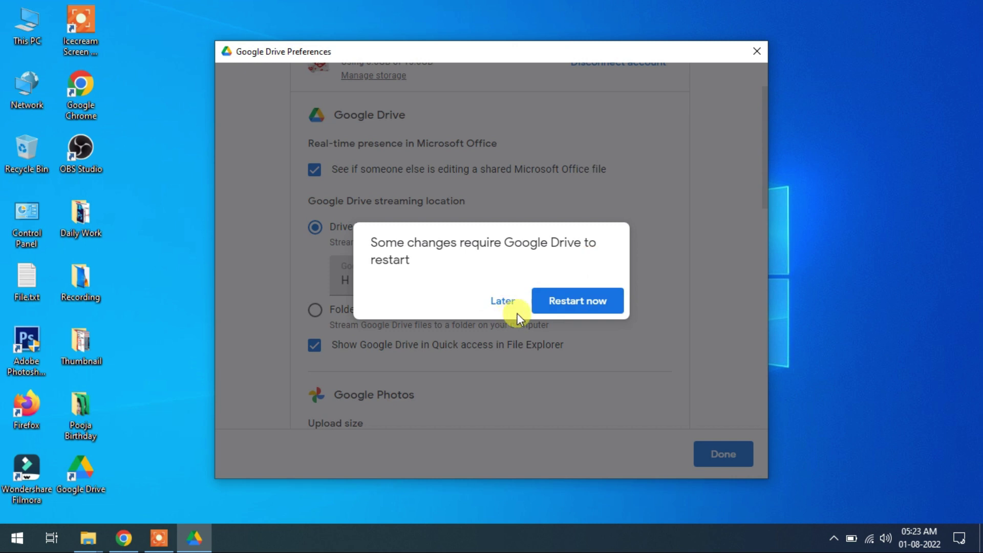
# Step: Restart Google Drive, then open This PC maximized to see Google Drive (H:) with 15.0 GB free
pyautogui.click(573, 303)
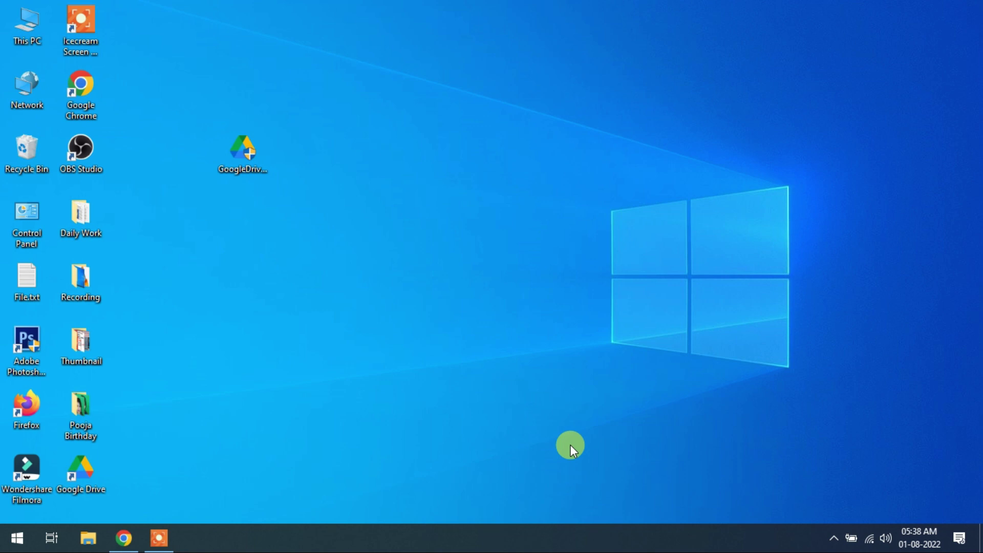
pyautogui.doubleClick(30, 28)
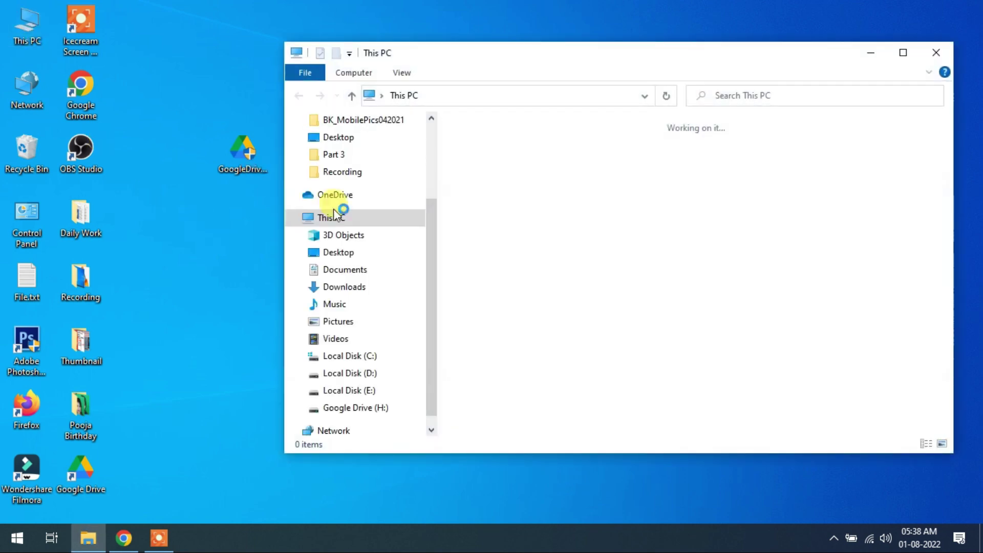
pyautogui.click(901, 53)
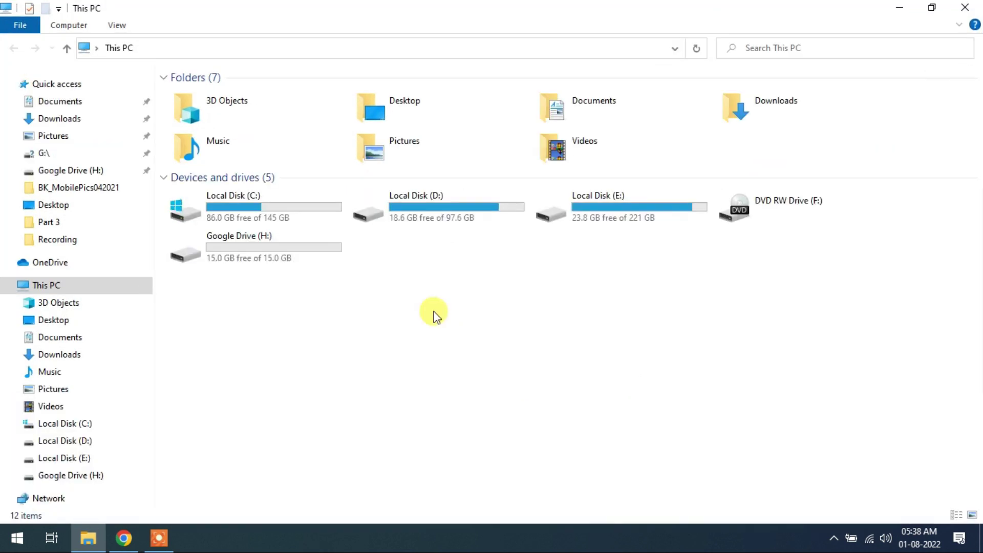
# Step: Open the empty My Drive folder on Google Drive (H:) and restore down the window
pyautogui.doubleClick(266, 255)
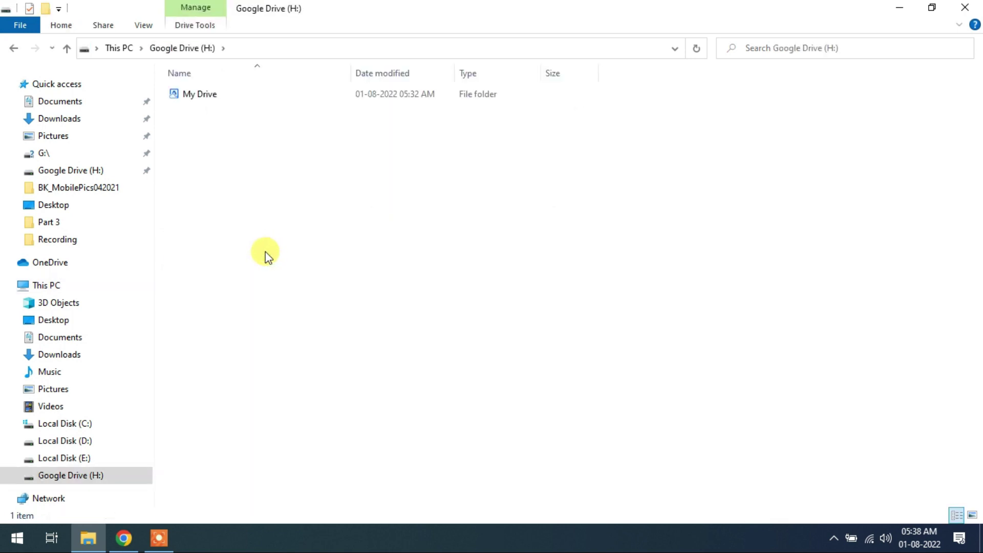
pyautogui.doubleClick(205, 96)
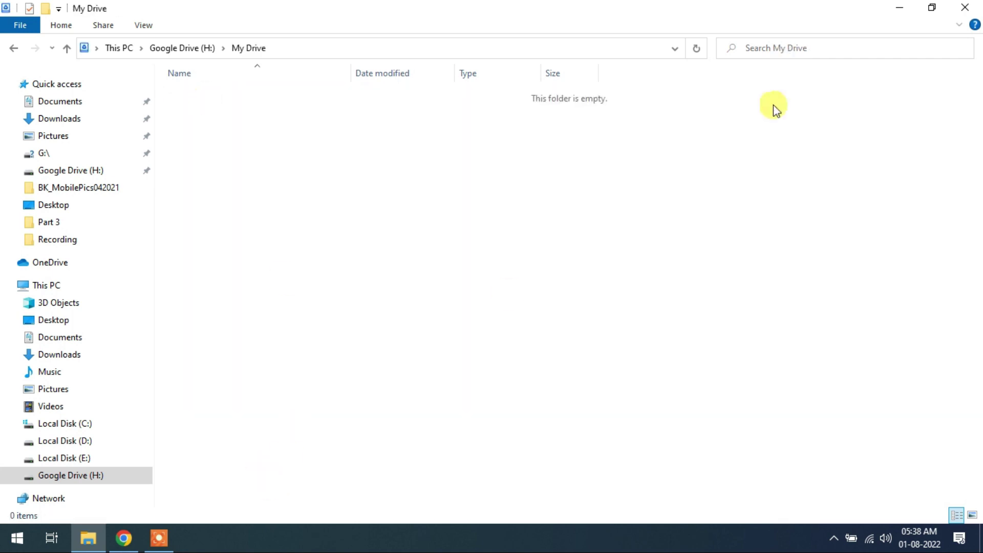
pyautogui.click(931, 8)
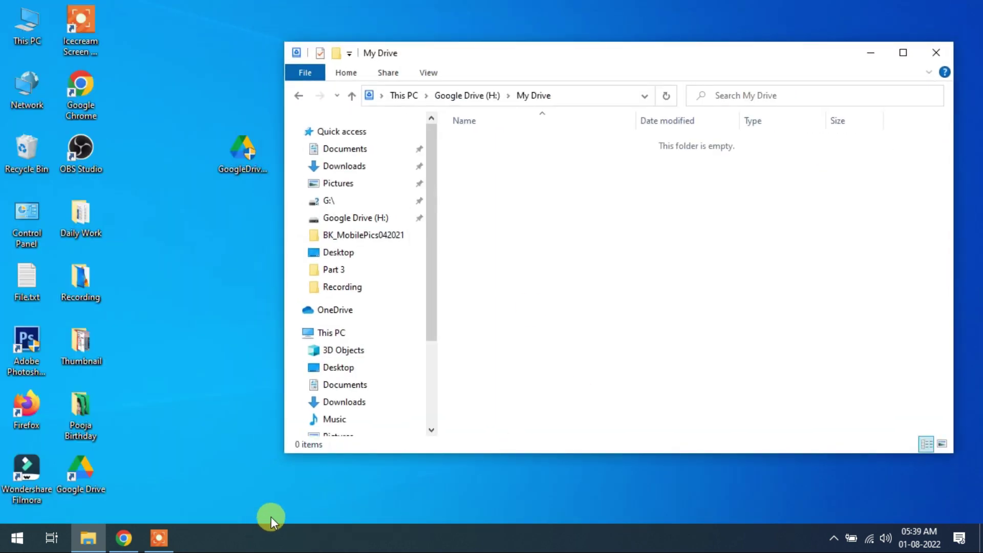
# Step: Open Google Drive in Chrome from the Google apps grid
pyautogui.click(125, 539)
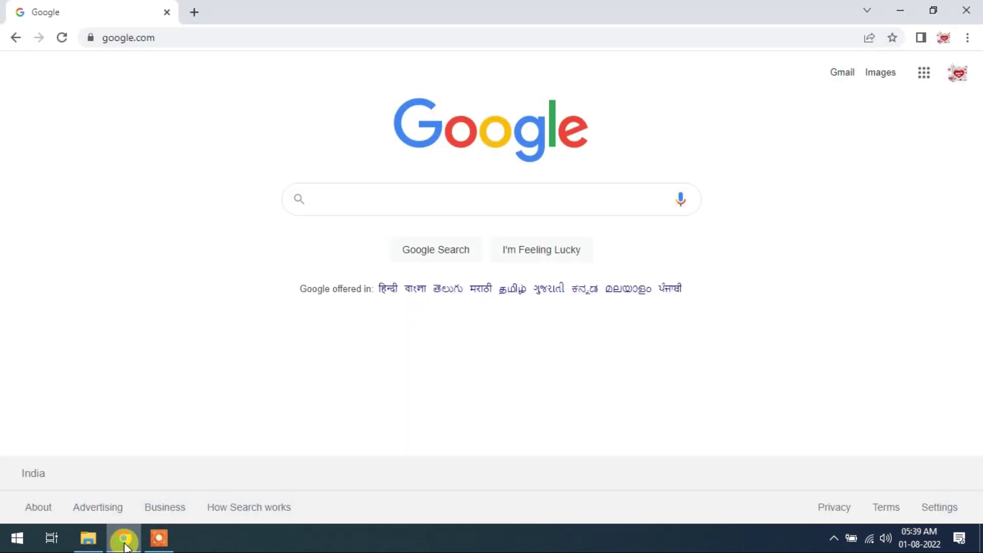
pyautogui.click(924, 73)
pyautogui.click(873, 364)
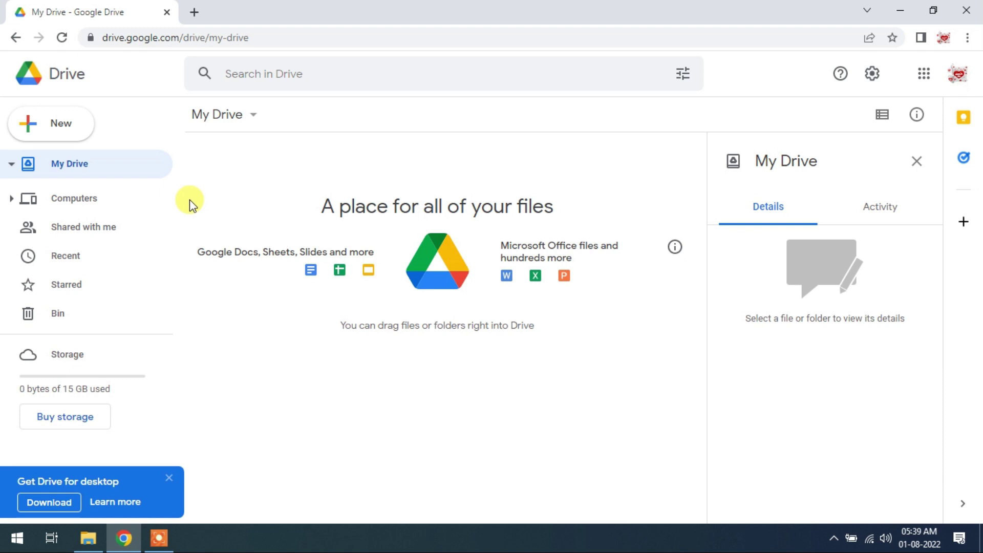
# Step: Restore the Chrome window and place it beside the empty My Drive Explorer window
pyautogui.click(931, 11)
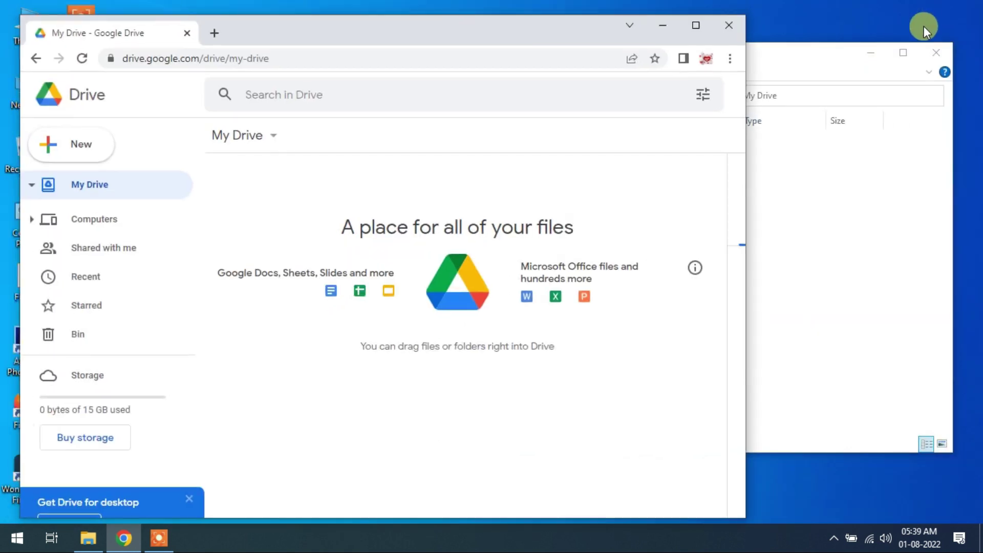
pyautogui.moveTo(509, 26); pyautogui.dragTo(830, 16)
pyautogui.click(290, 200)
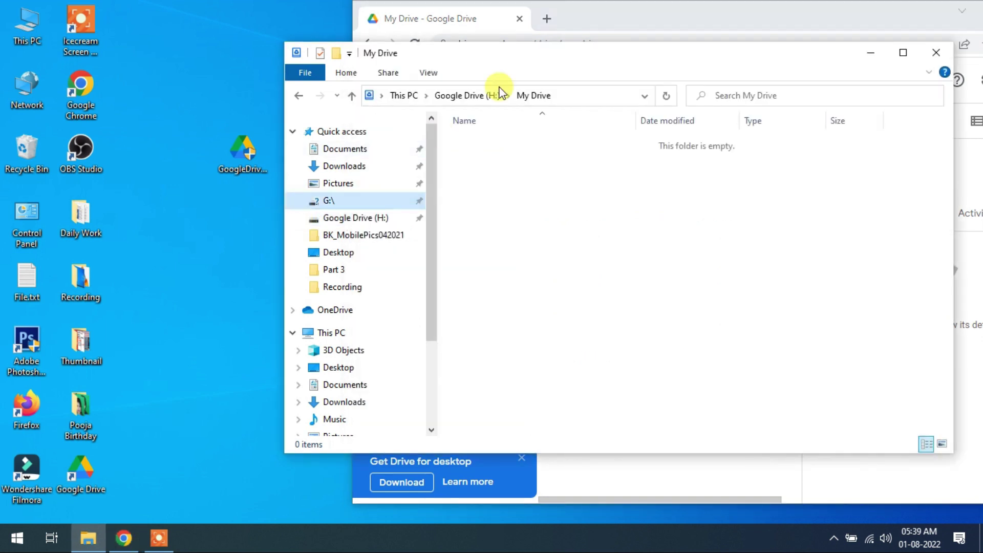
pyautogui.moveTo(536, 77); pyautogui.dragTo(421, 59)
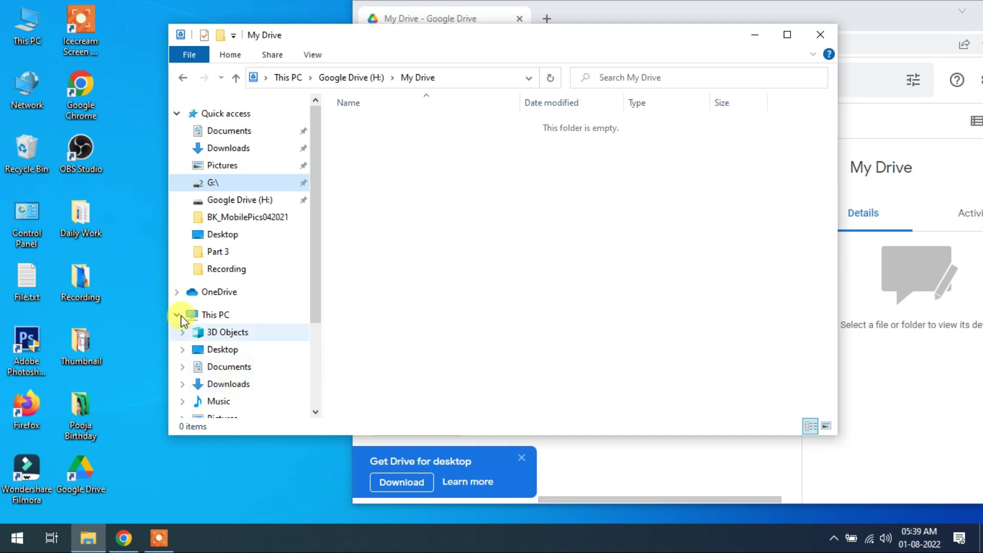
# Step: Open the Daily Work folder, select all 12 files, and minimize it
pyautogui.click(82, 215)
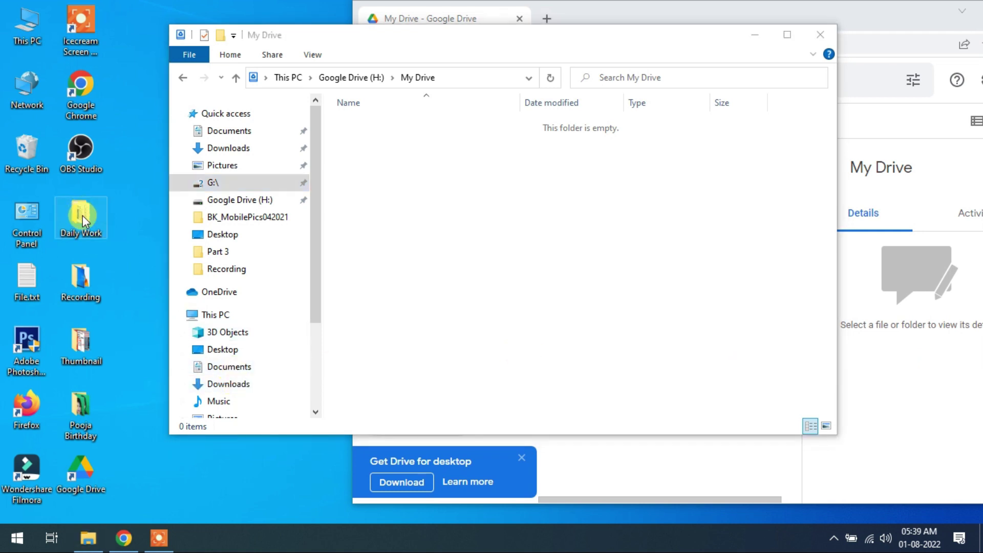
pyautogui.doubleClick(82, 215)
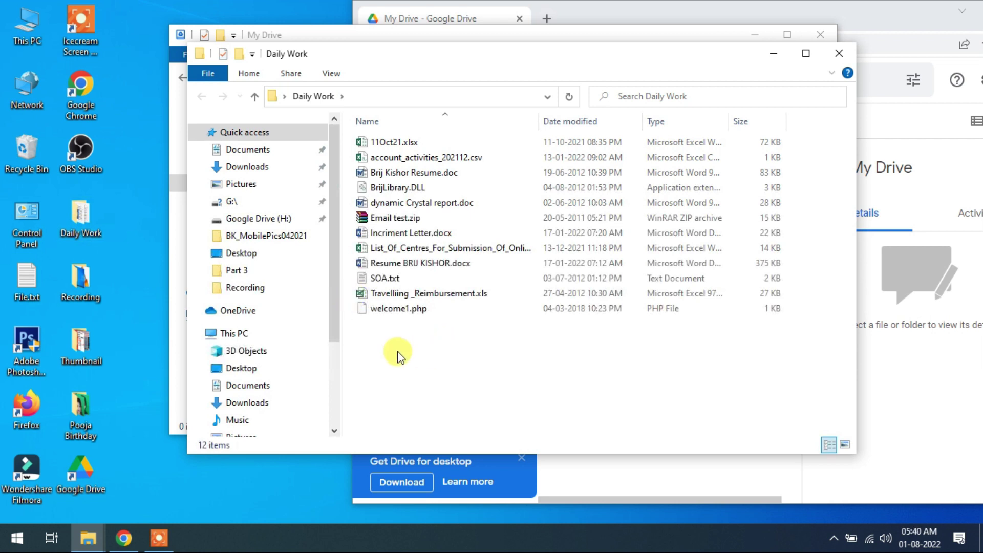
pyautogui.moveTo(398, 357); pyautogui.dragTo(392, 151)
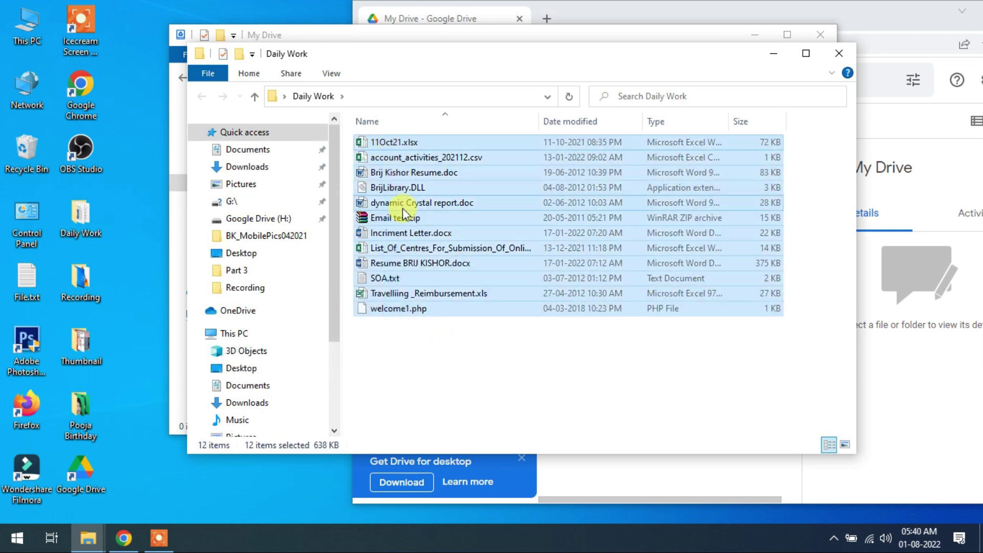
pyautogui.click(772, 53)
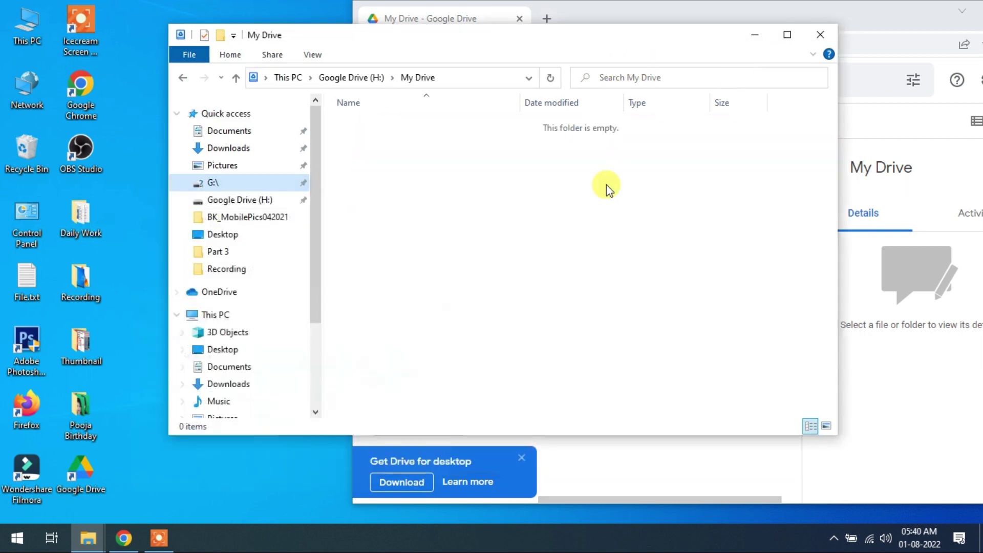
# Step: Paste the 12 files into the empty My Drive folder on H: and refresh the listing
pyautogui.rightClick(467, 239)
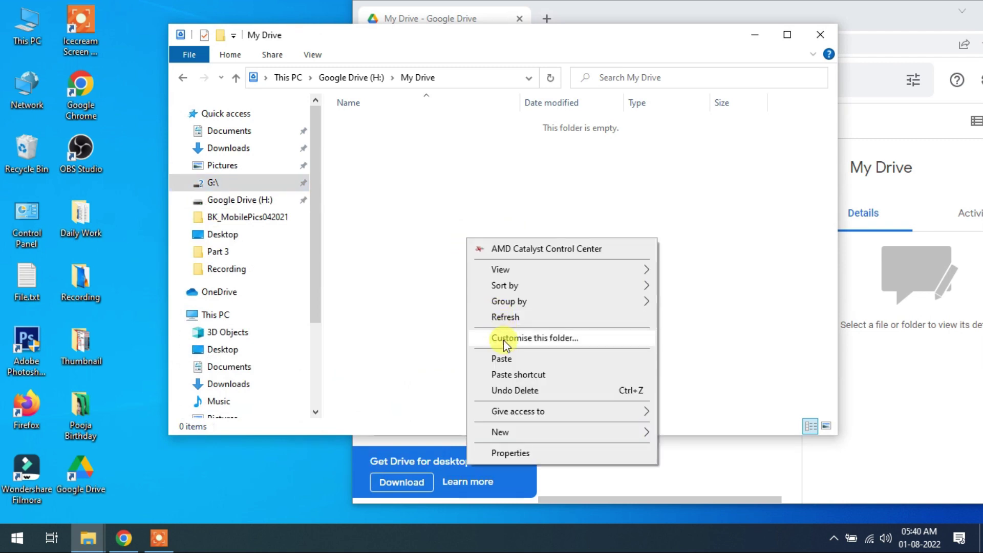
pyautogui.click(503, 355)
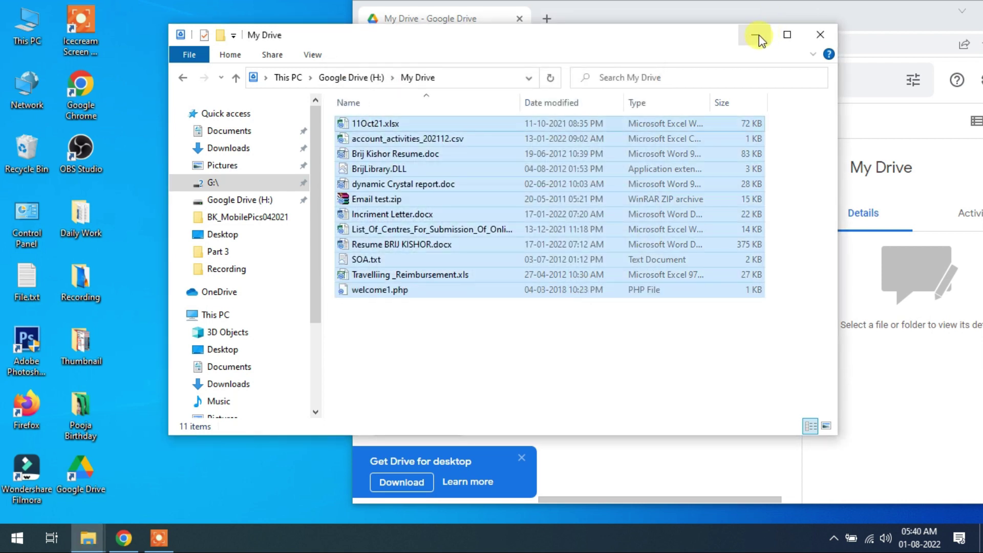
pyautogui.click(643, 360)
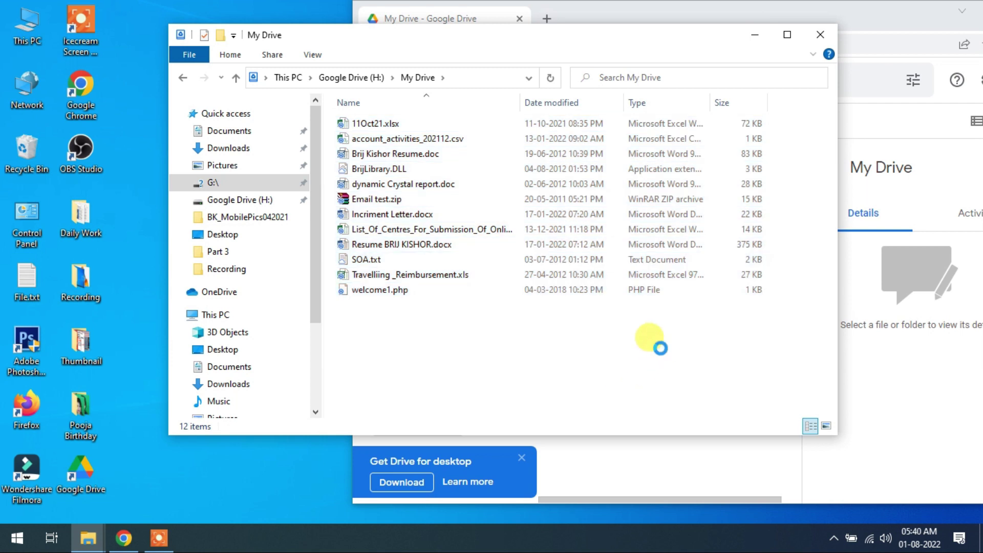
pyautogui.rightClick(661, 349)
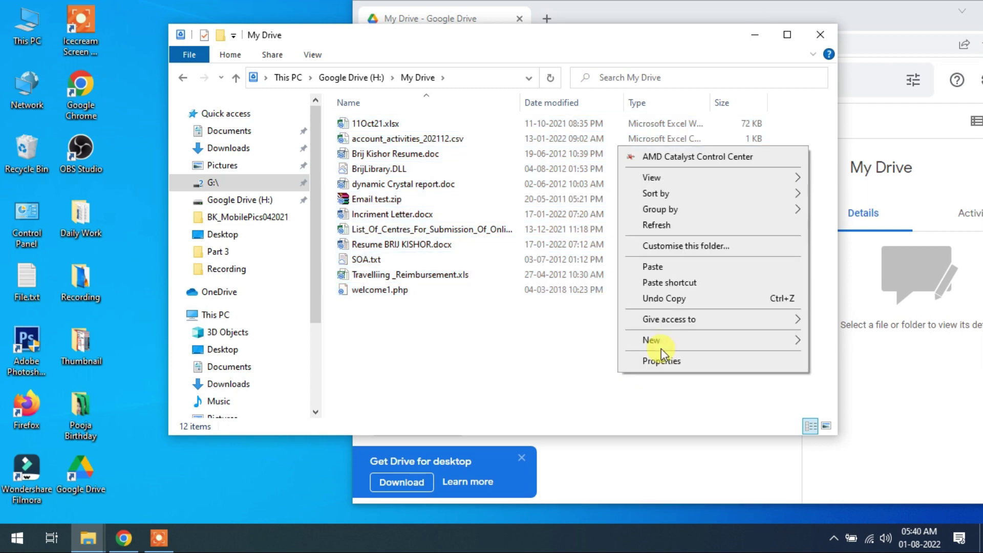
pyautogui.click(684, 227)
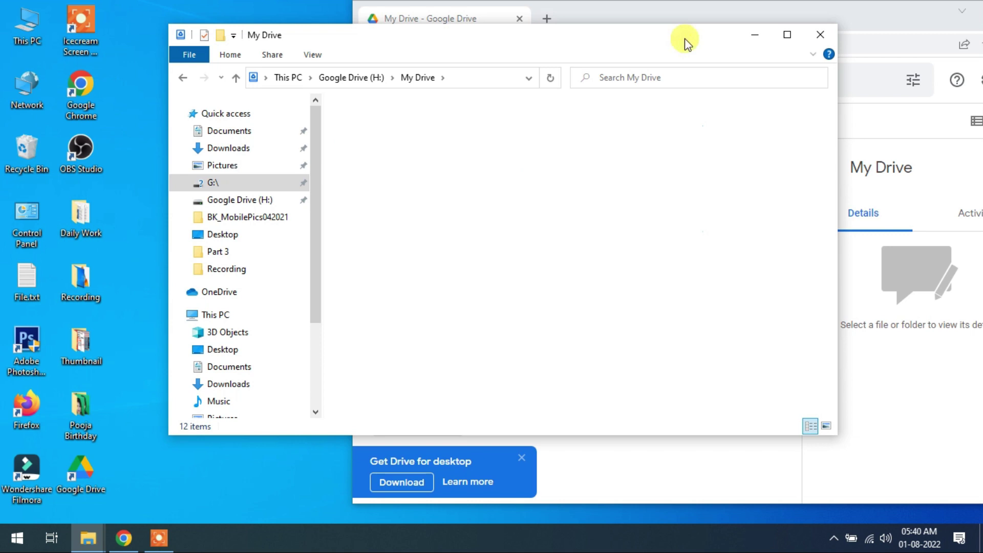
# Step: Maximize the Drive web page, scroll through the 12 synced files, then minimize Chrome
pyautogui.click(756, 35)
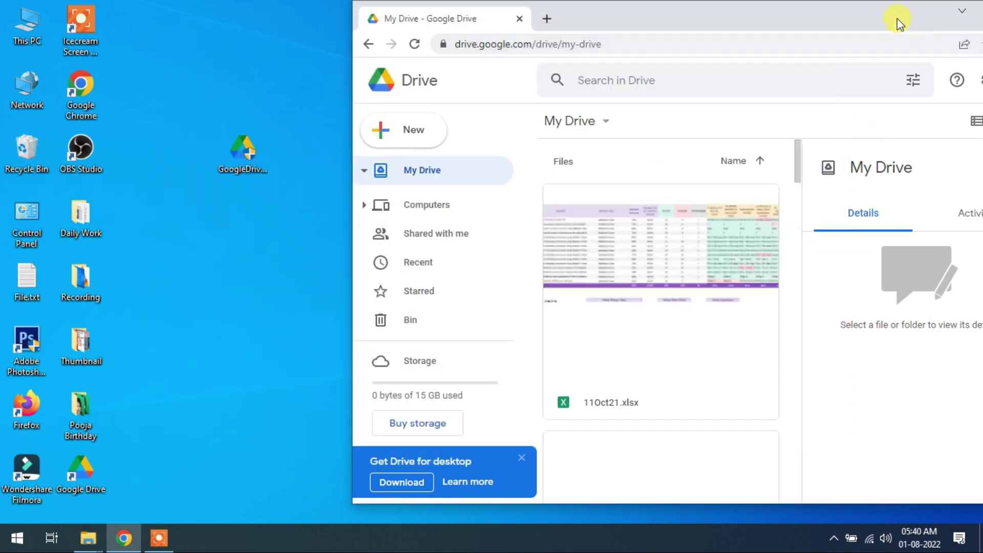
pyautogui.moveTo(896, 22); pyautogui.dragTo(605, 37)
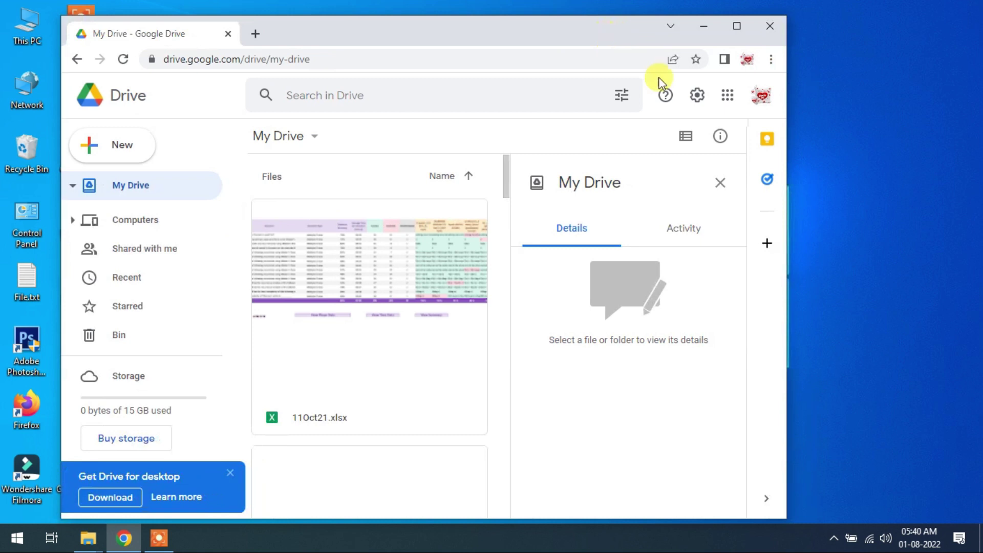
pyautogui.click(737, 25)
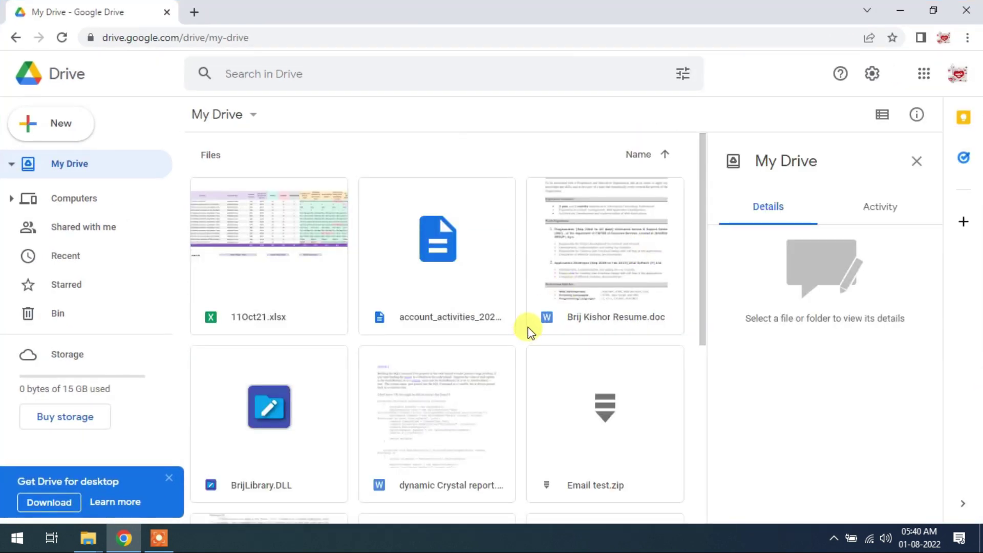
pyautogui.scroll(-4, 396, 291)
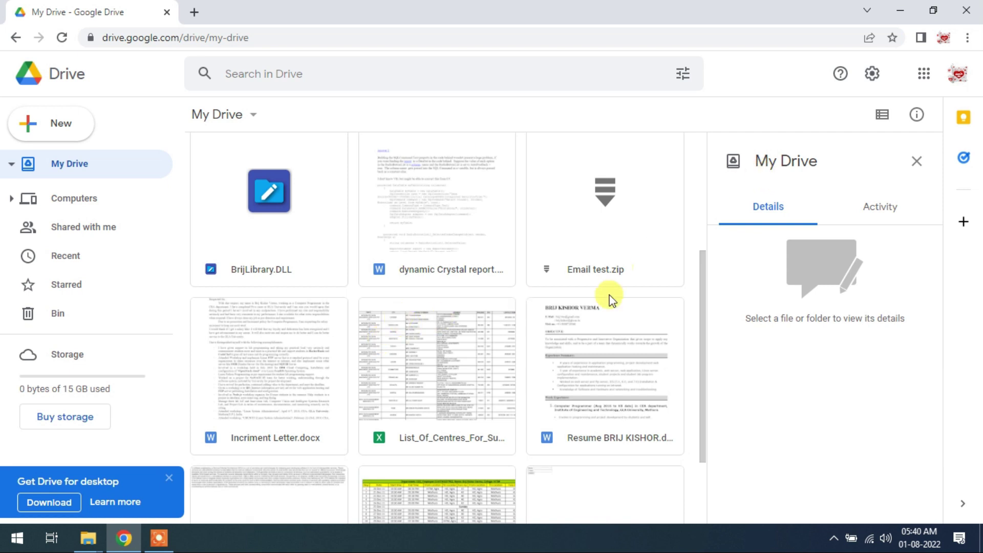
pyautogui.scroll(-2, 470, 366)
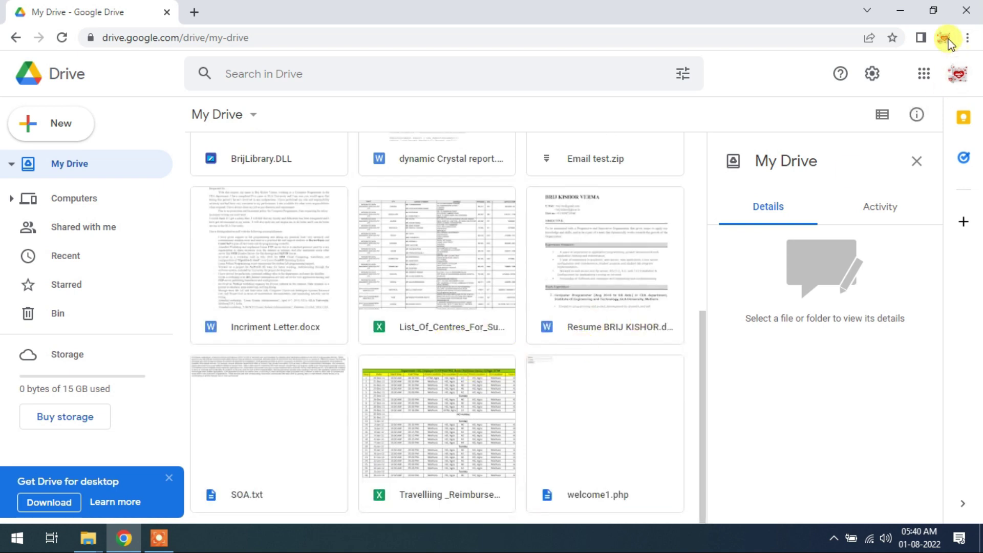
pyautogui.click(911, 13)
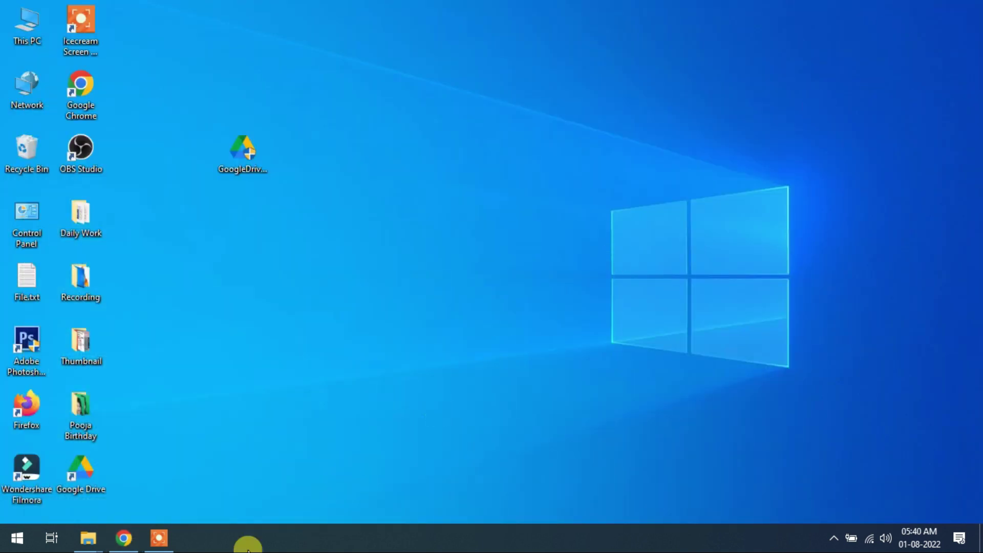
# Step: Show This PC maximized in Explorer and select Google Drive (H:)
pyautogui.click(92, 543)
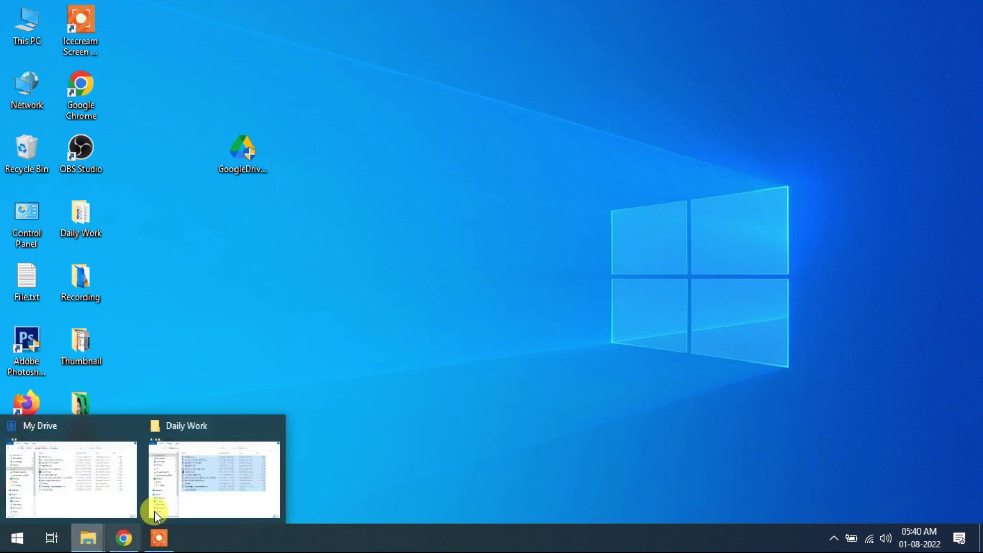
pyautogui.click(204, 490)
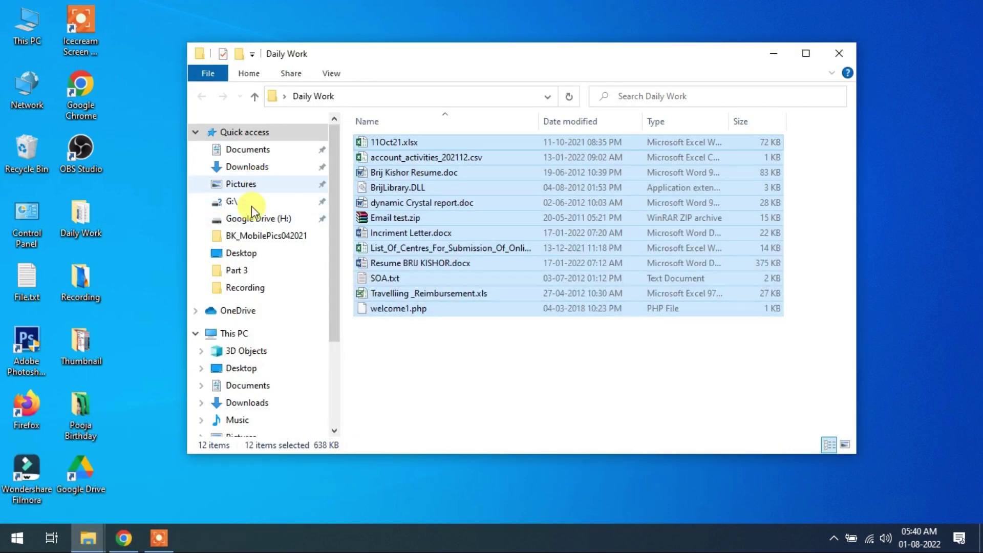
pyautogui.click(211, 333)
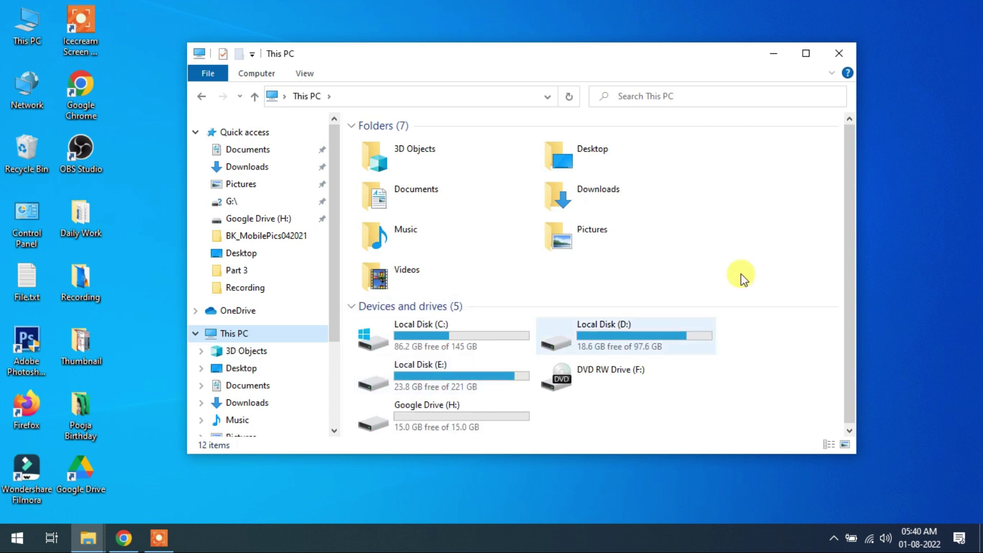
pyautogui.click(806, 54)
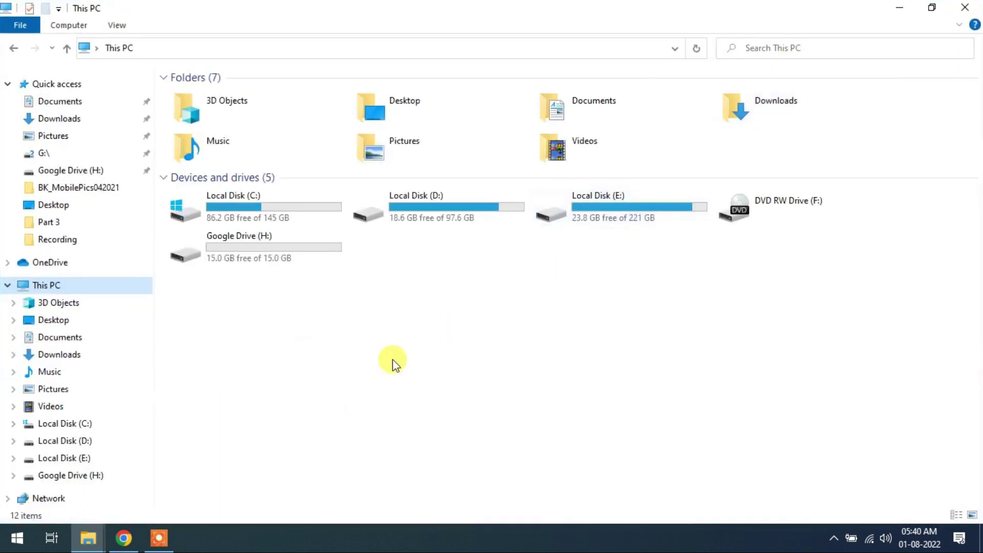
pyautogui.click(243, 258)
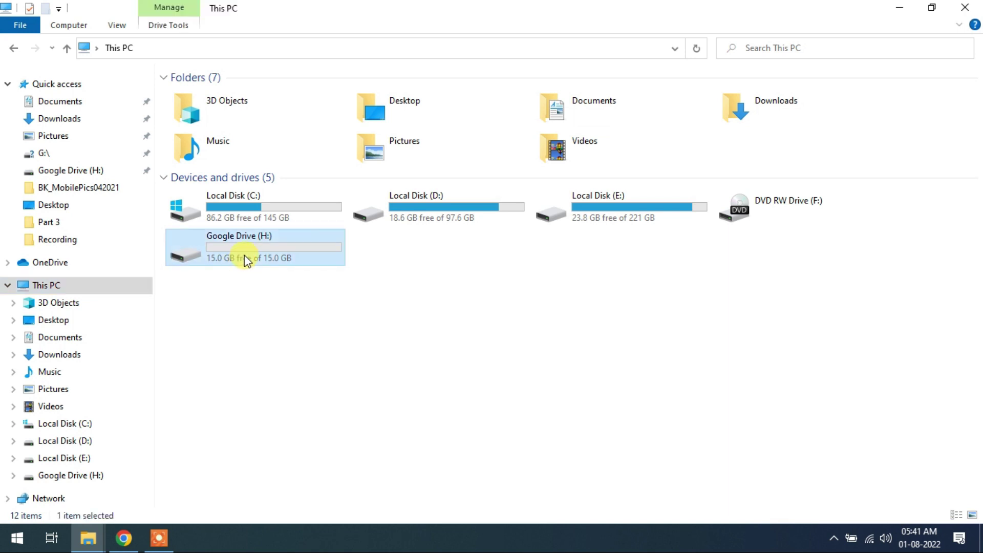
# Step: Briefly bring up the Drive web page, then minimize it to return to This PC
pyautogui.click(123, 538)
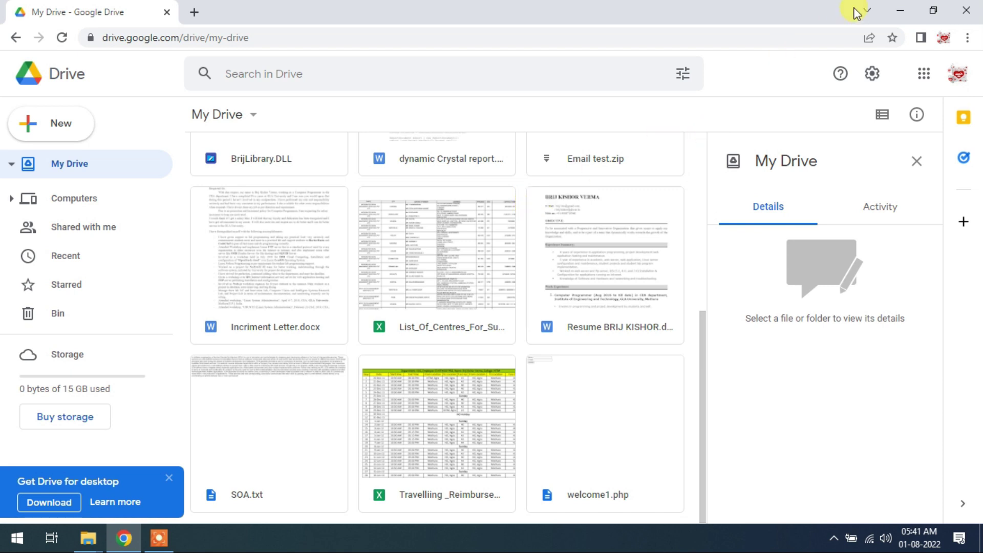
pyautogui.click(900, 10)
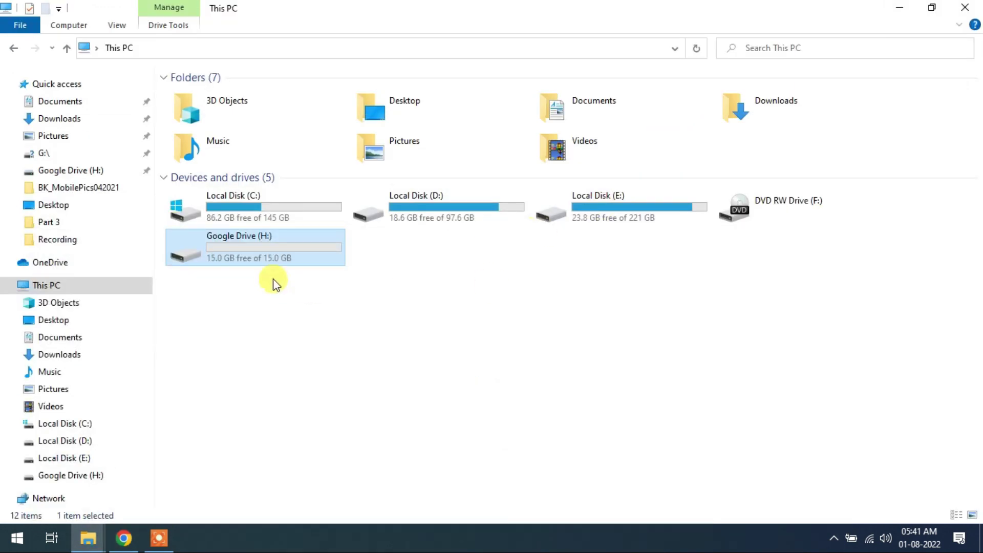
pyautogui.moveTo(260, 260)
# Step: Open Google Drive (H:) and its My Drive folder showing 12 files, then minimize Explorer
pyautogui.doubleClick(251, 262)
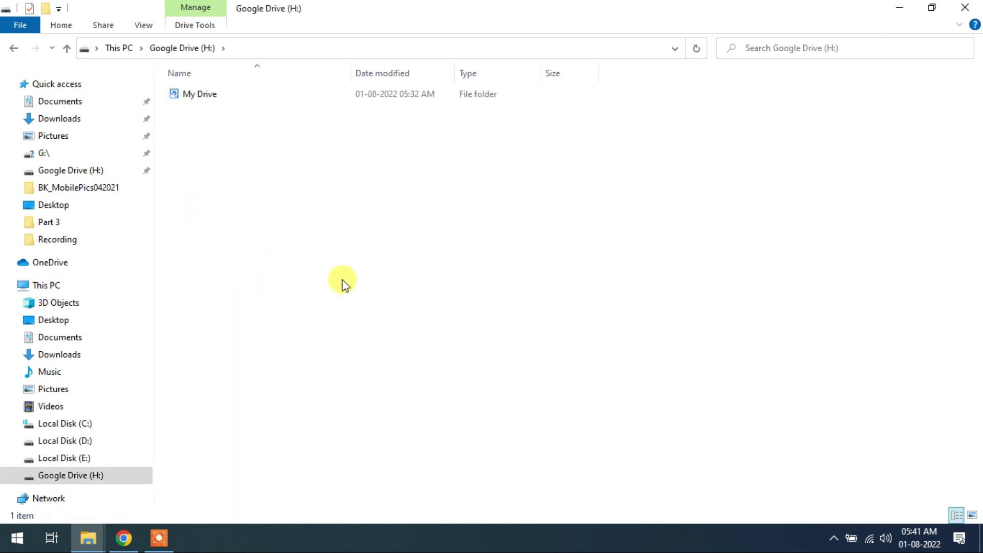
pyautogui.doubleClick(204, 96)
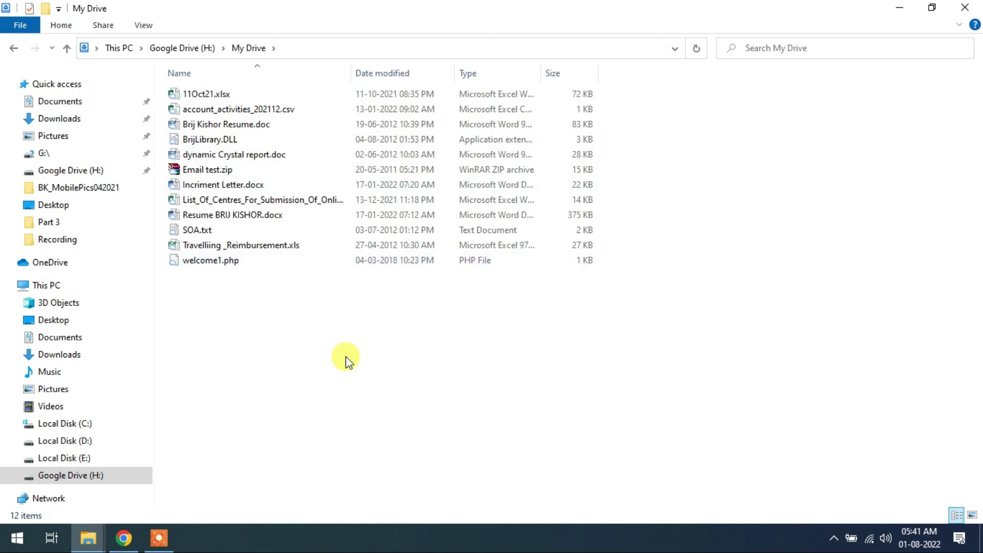
pyautogui.click(898, 8)
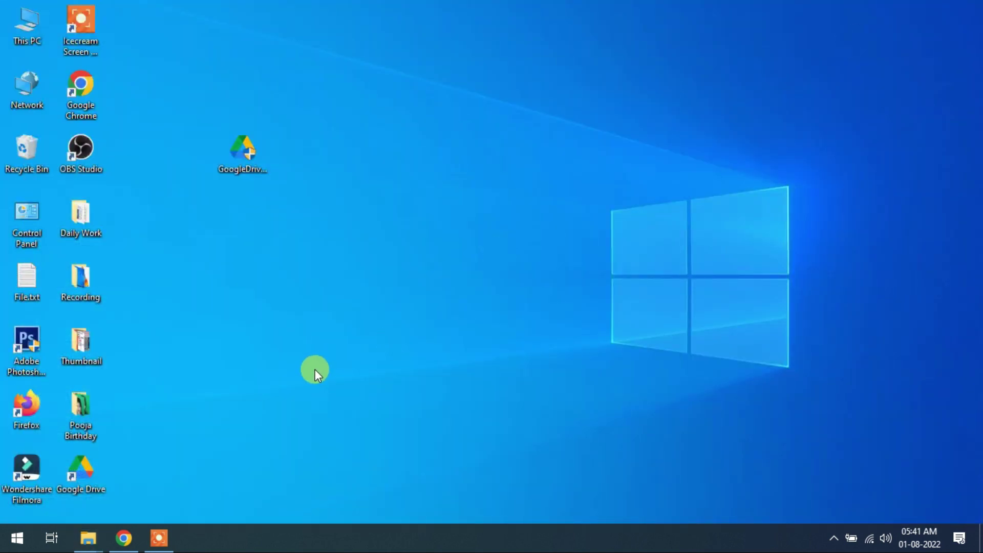